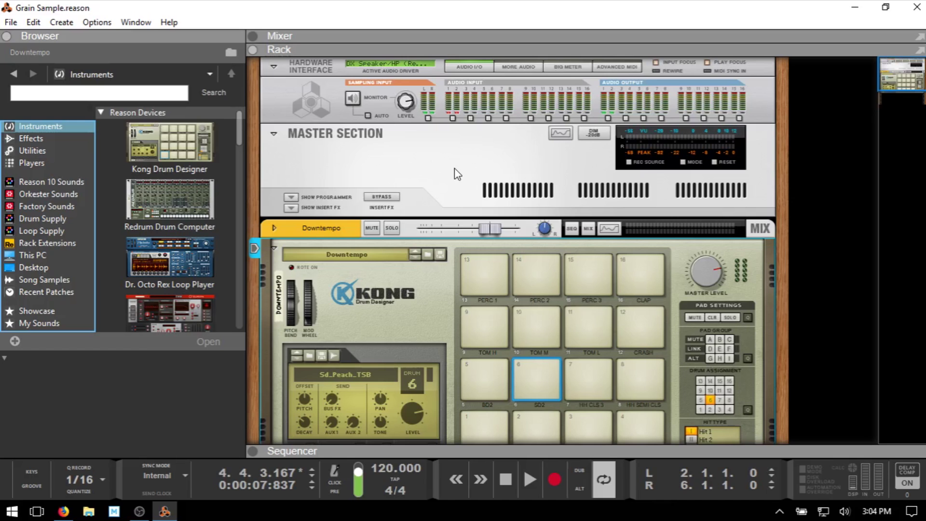
Step: Scroll down the rack to bring the Kong Drum Designer with the Downtempo kit into view
scroll(441, 183, "down", 3)
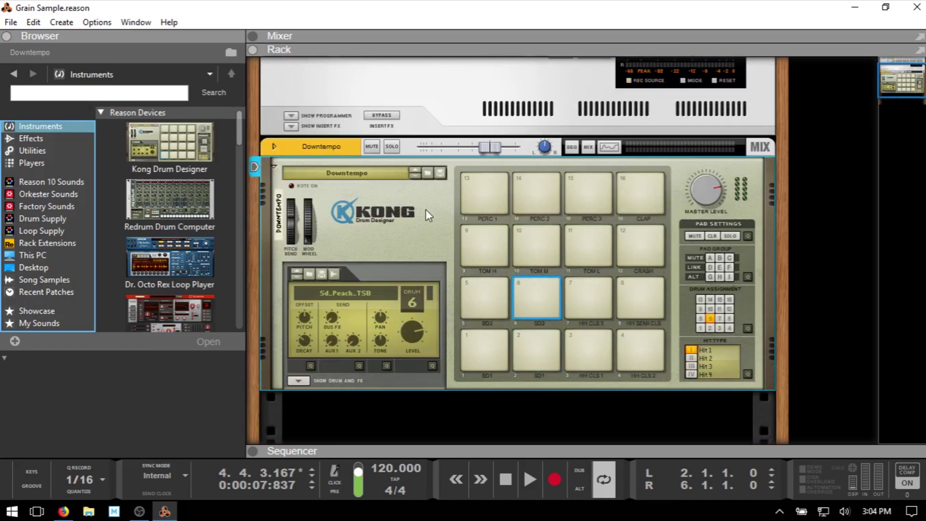
Step: In the sequencer, play and stop the Downtempo drum clip from the left locator, then return to the rack
key("F7")
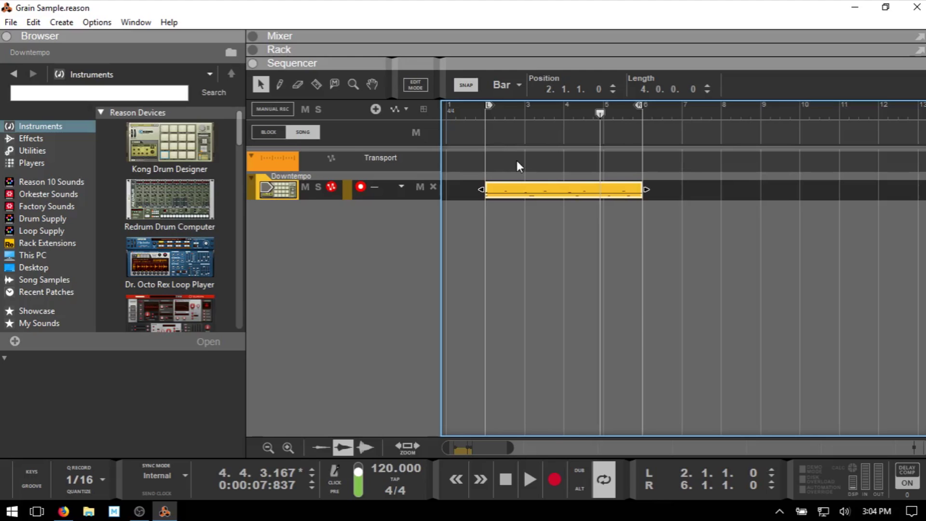
key("KP_0")
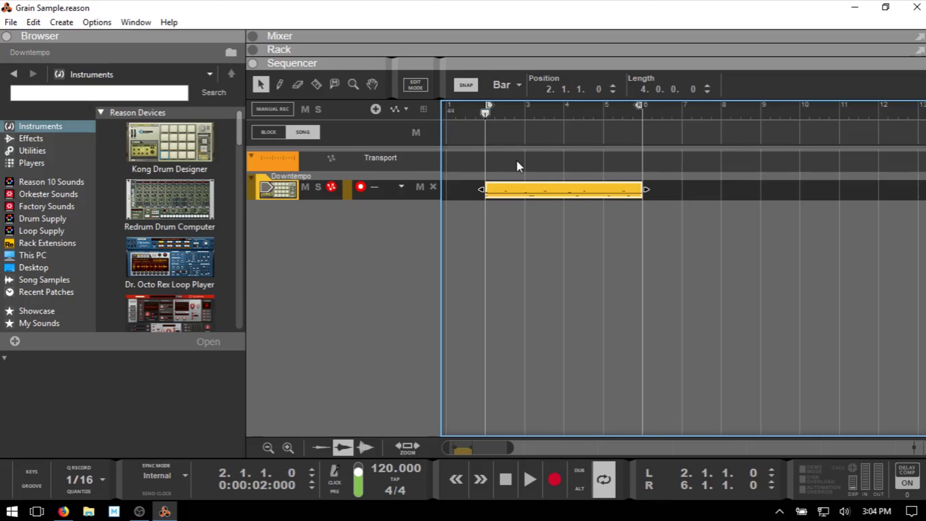
key("space")
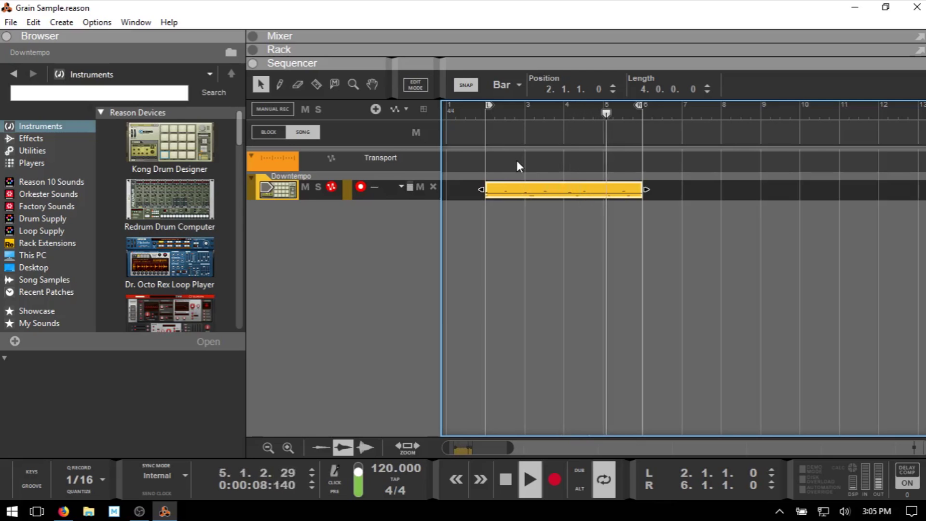
key("space")
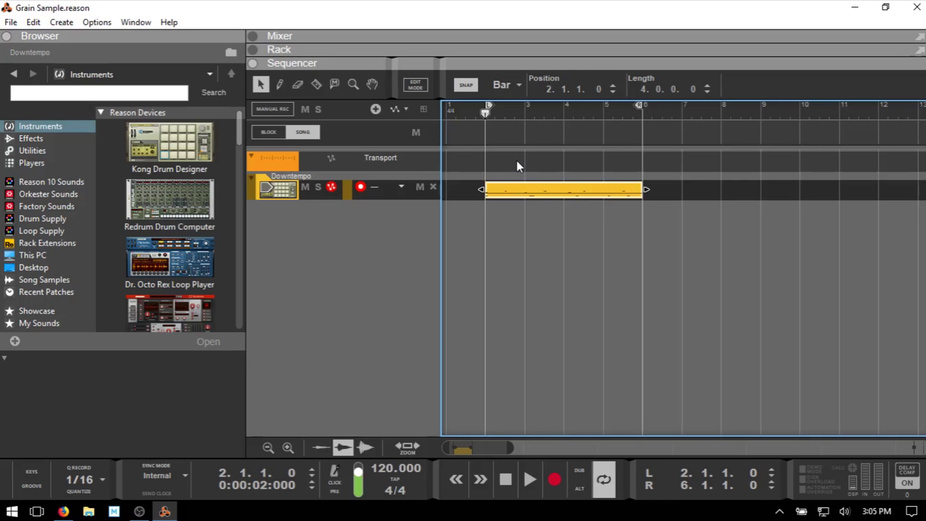
key("F6")
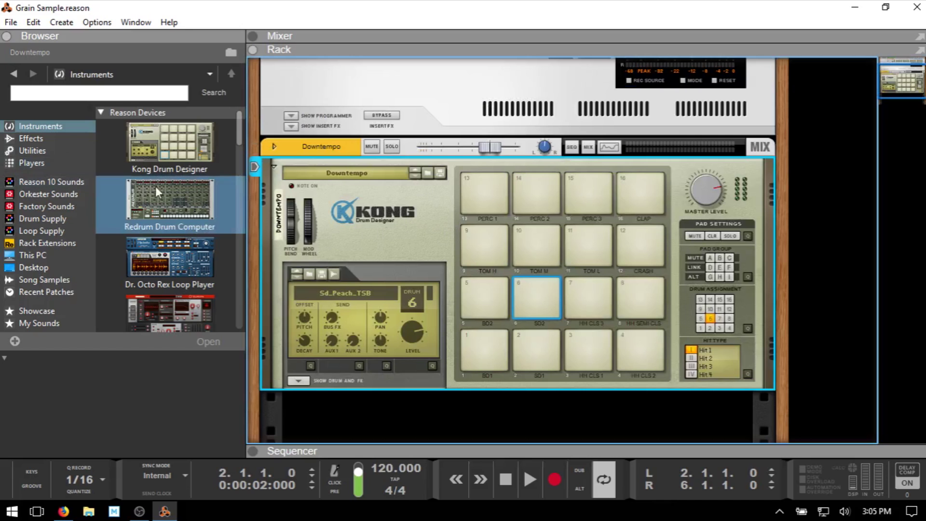
Step: Add a Grain Sample Manipulator (Grain 1) below Kong and reset it to the Init Patch
scroll(170, 186, "down", 3)
scroll(170, 188, "down", 1)
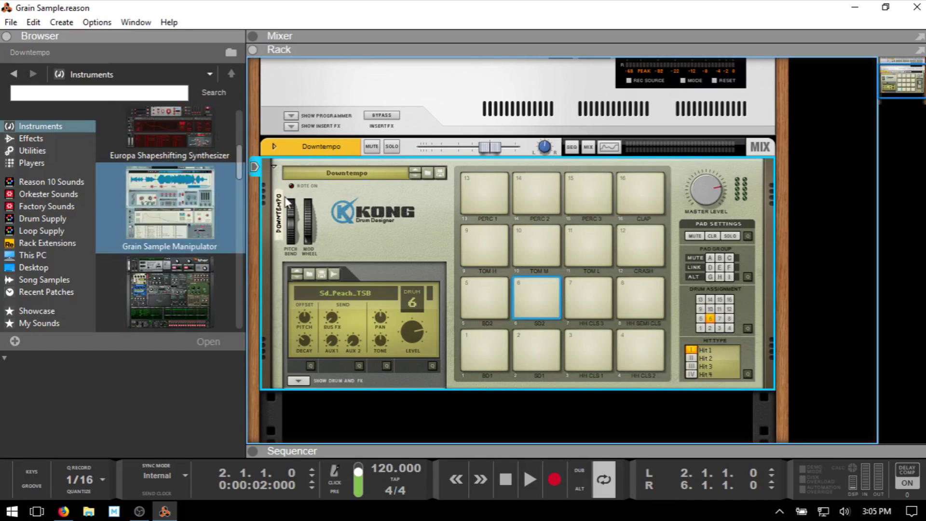
scroll(421, 209, "down", 2)
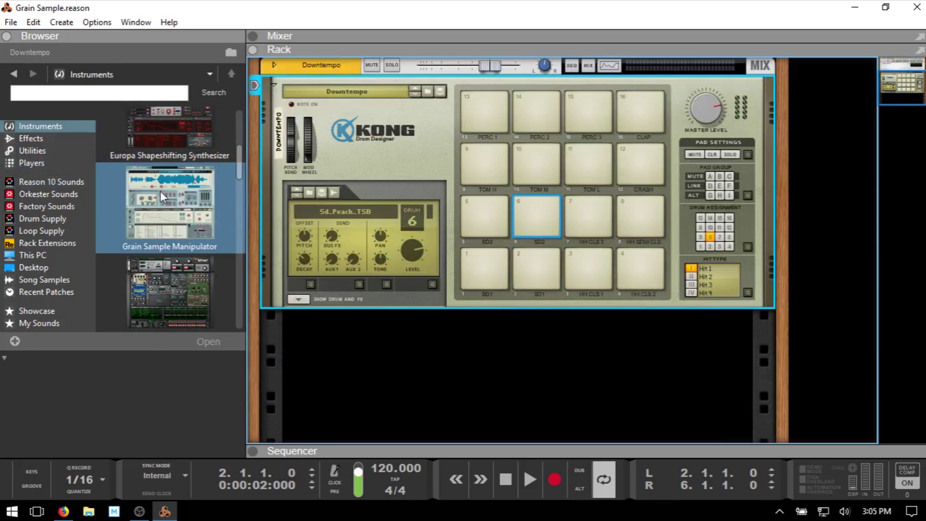
mouse_move(160, 191)
left_mouse_down()
mouse_move(286, 331)
mouse_move(401, 362)
mouse_move(450, 352)
left_mouse_up()
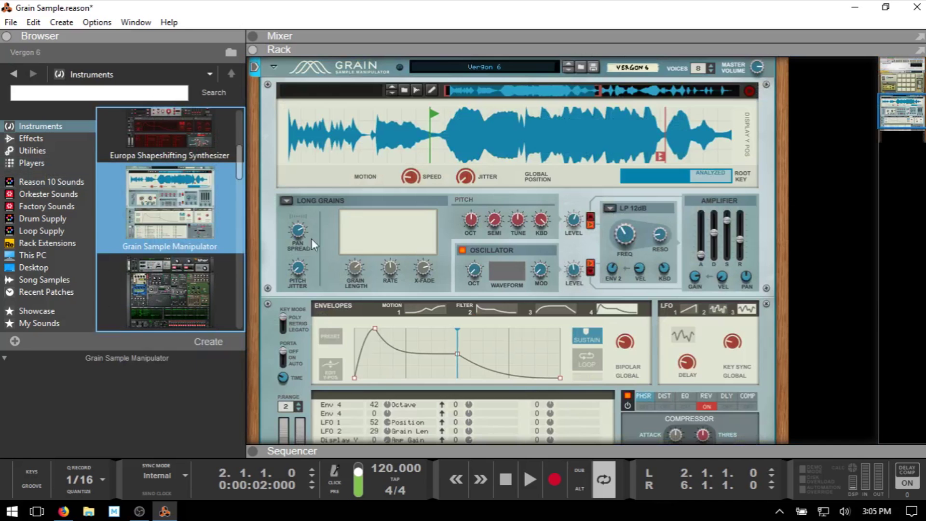
right_click(320, 237)
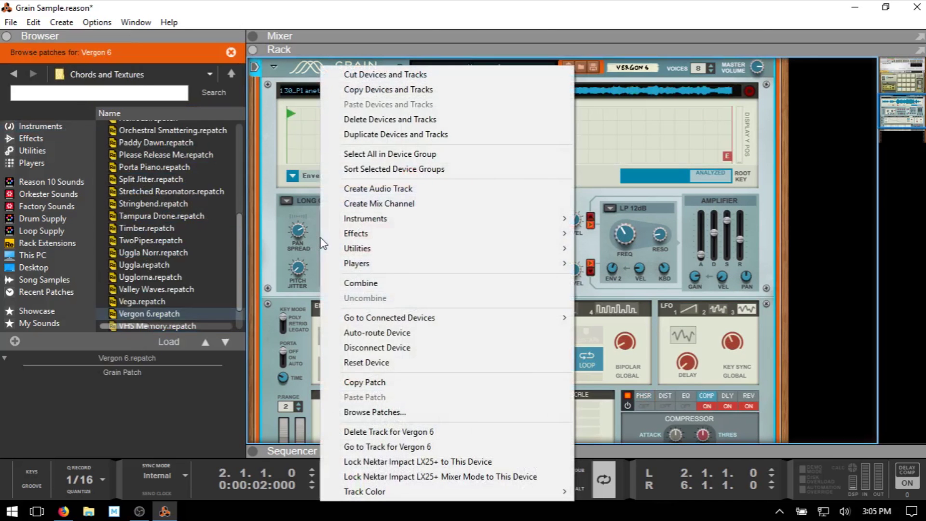
left_click(409, 368)
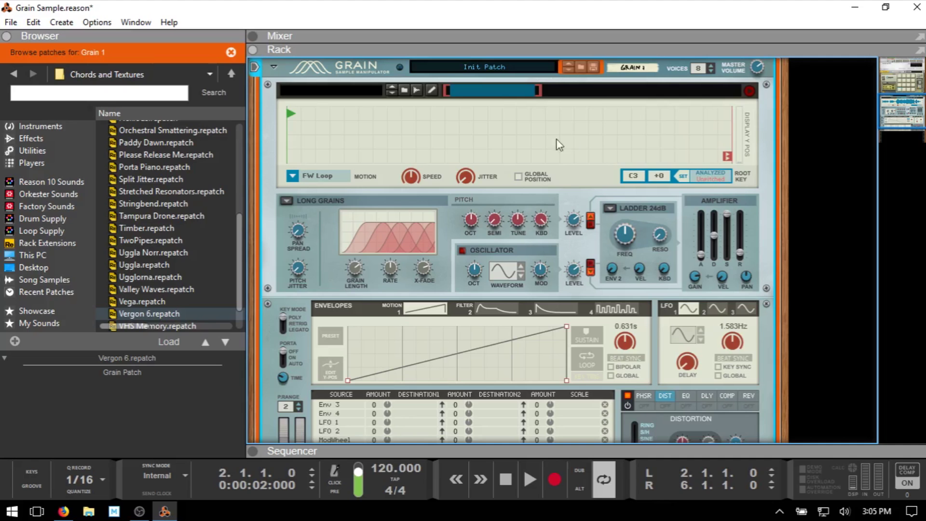
Step: Load BulgarianChoir2.aif from My Sounds > Field Samples > Voice - Singing into Grain 1
left_click(404, 91)
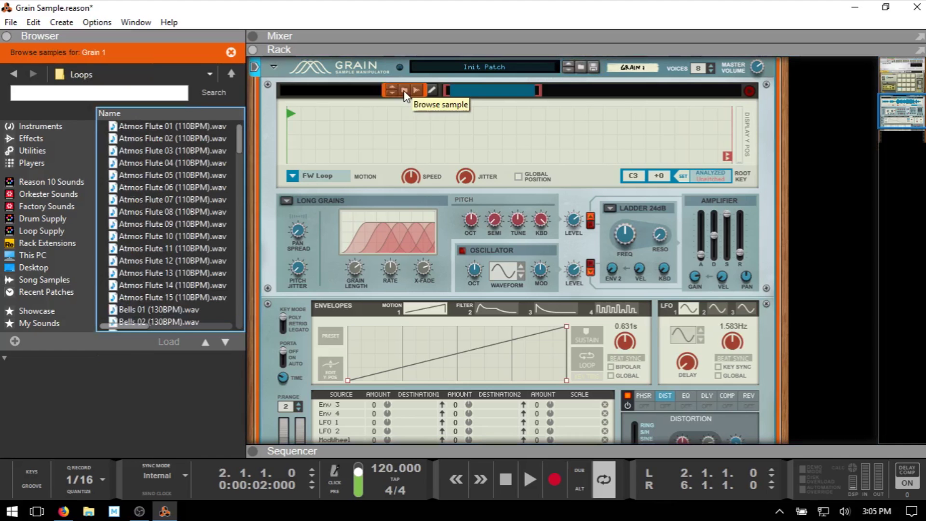
left_click(183, 151)
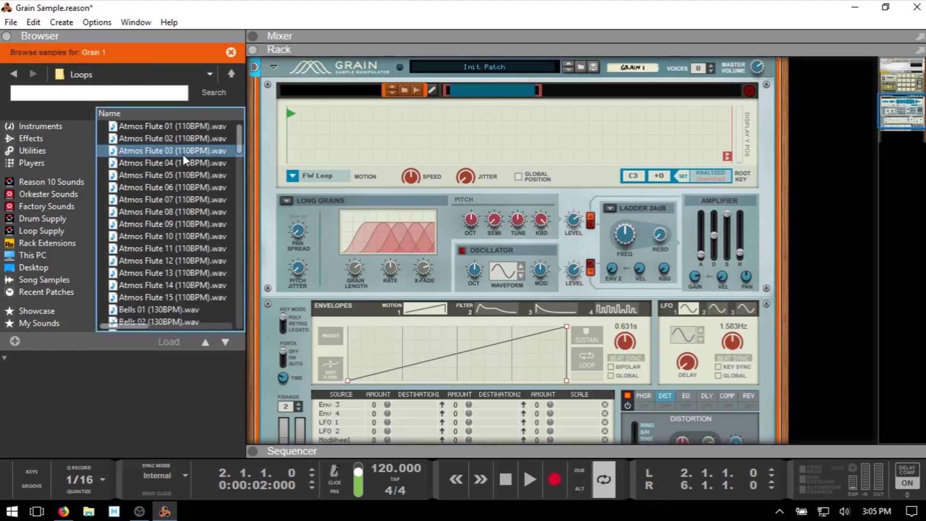
left_click(30, 324)
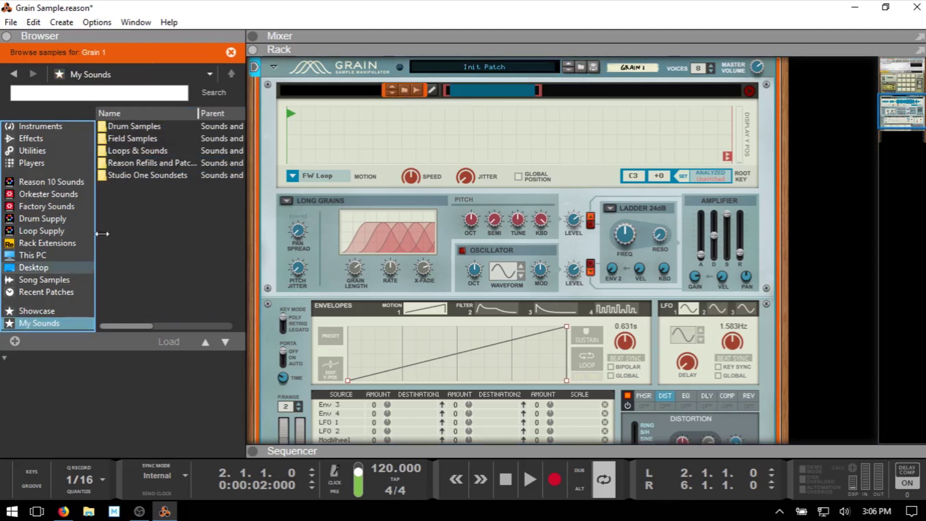
double_click(140, 138)
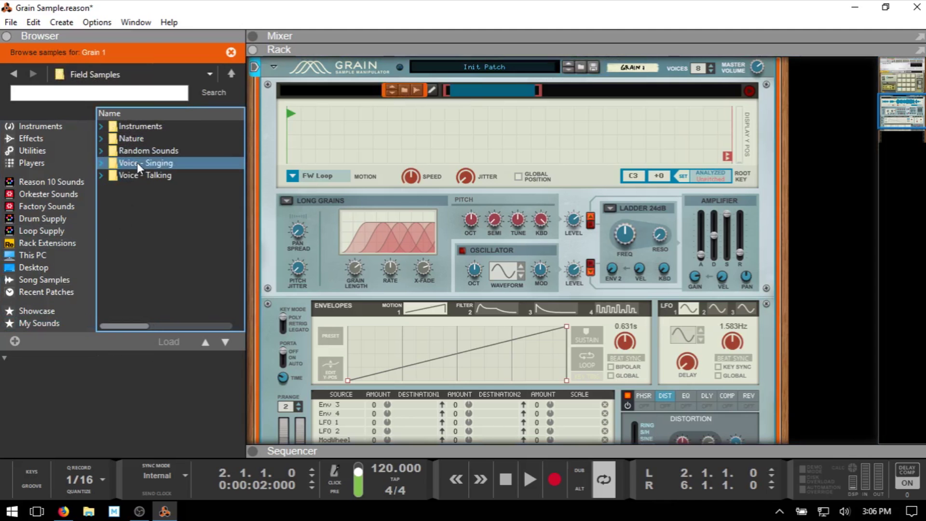
double_click(137, 163)
scroll(169, 249, "down", 8)
left_click(114, 315)
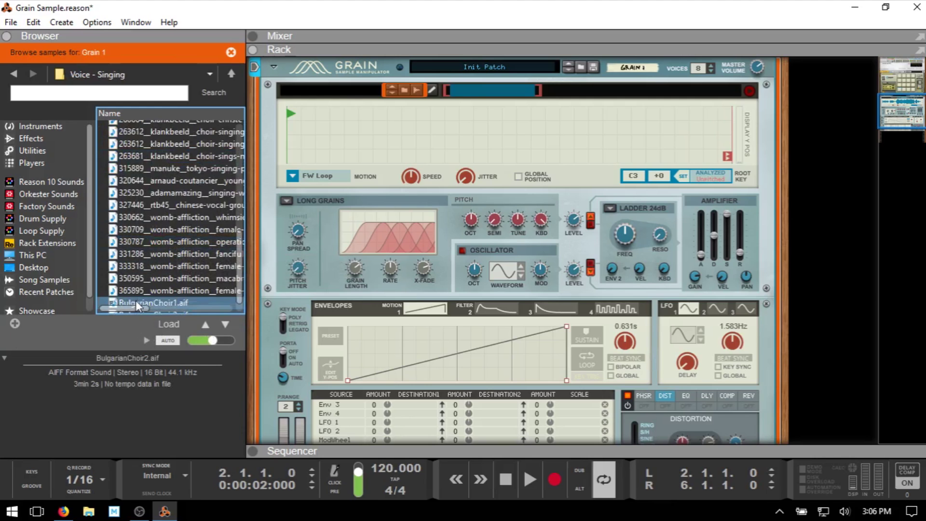
scroll(132, 302, "down", 1)
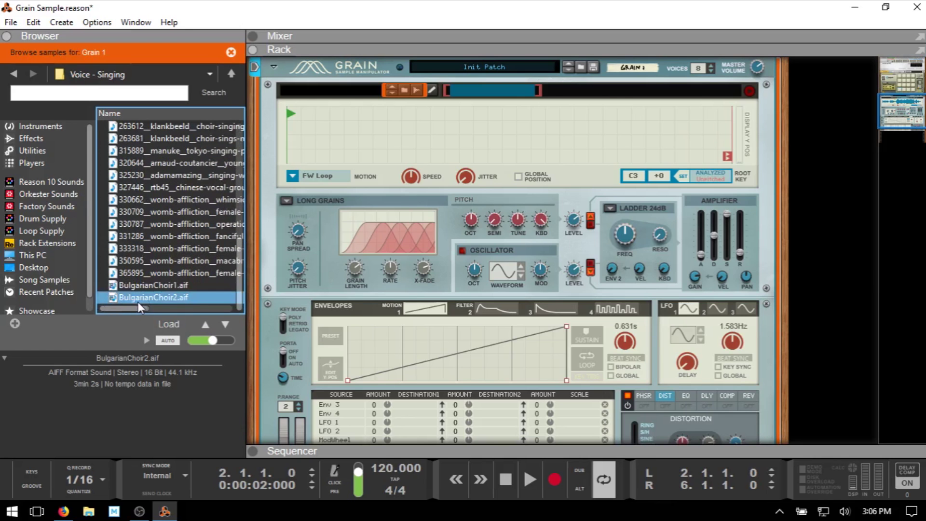
left_click_drag(139, 302, 511, 123)
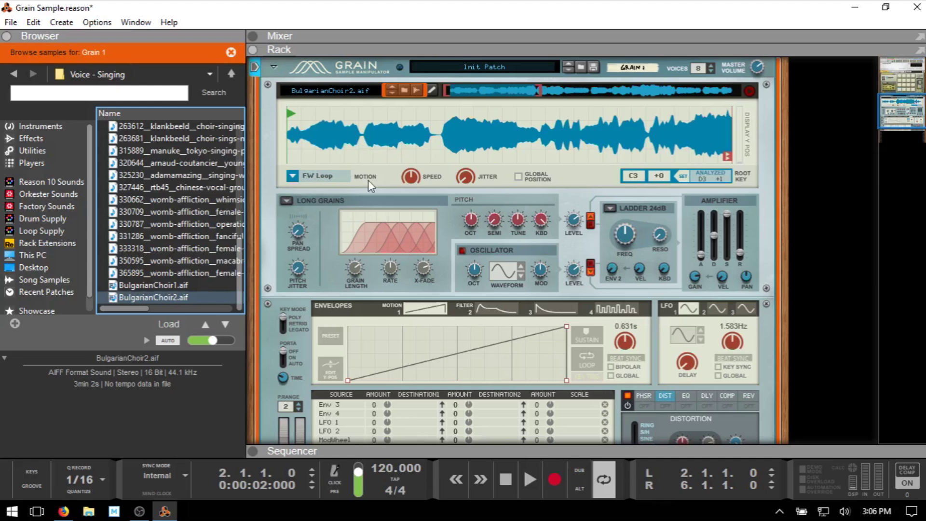
Step: Switch Grain's algorithm to Tape and drive its playback Motion with Envelope 1 instead of One Shot
left_click(292, 177)
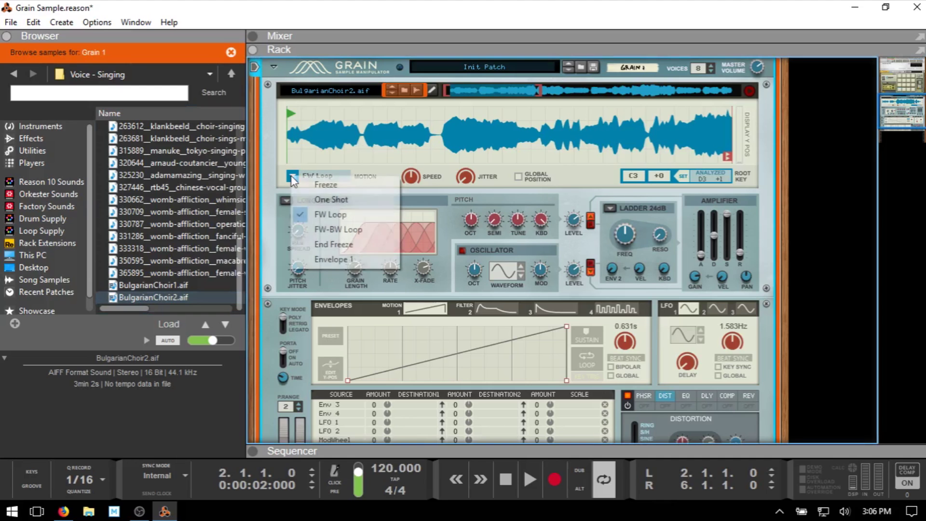
left_click(317, 199)
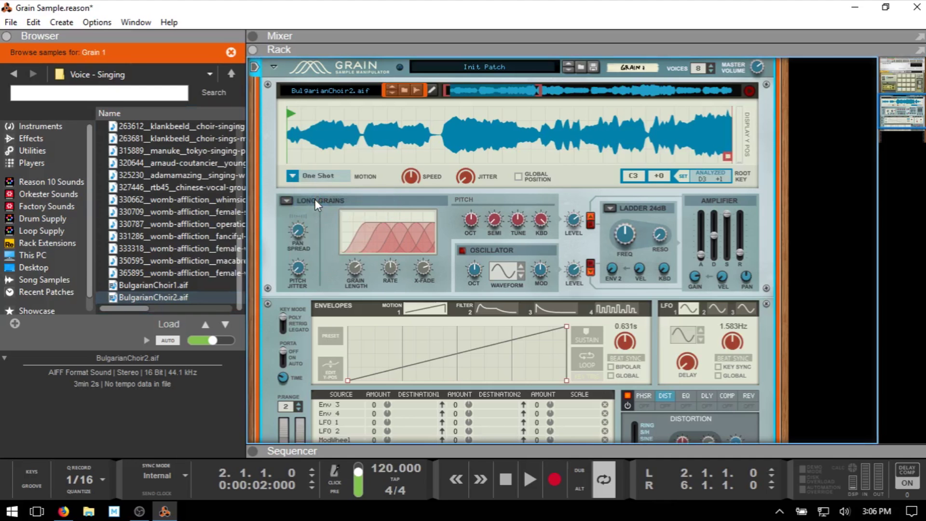
left_click(286, 202)
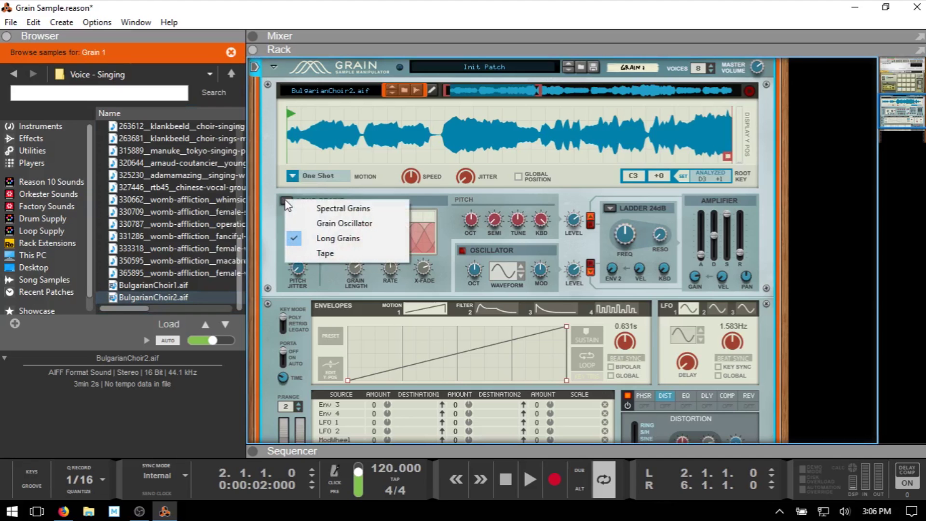
left_click(320, 252)
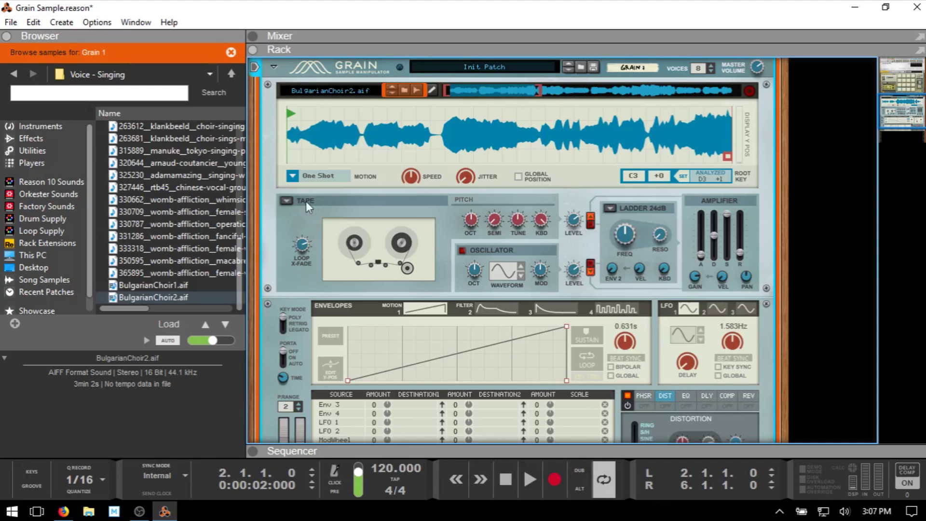
left_click(293, 177)
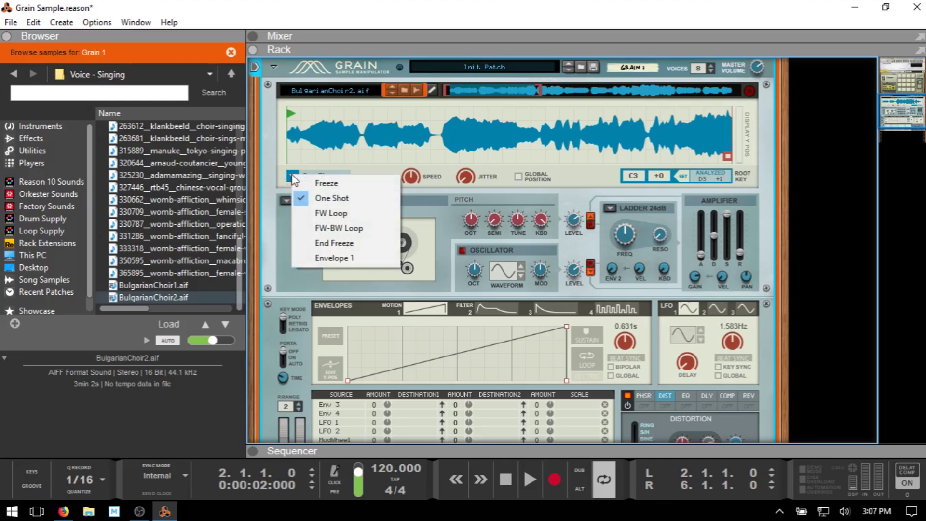
left_click(322, 258)
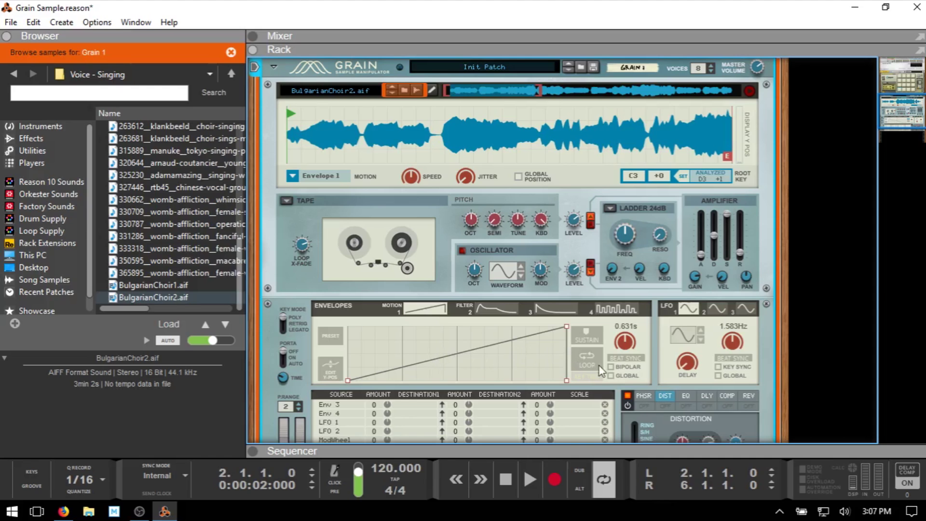
Step: Enable Beat Sync on Envelope 1 and raise its rate to 8 BAR
left_click(624, 359)
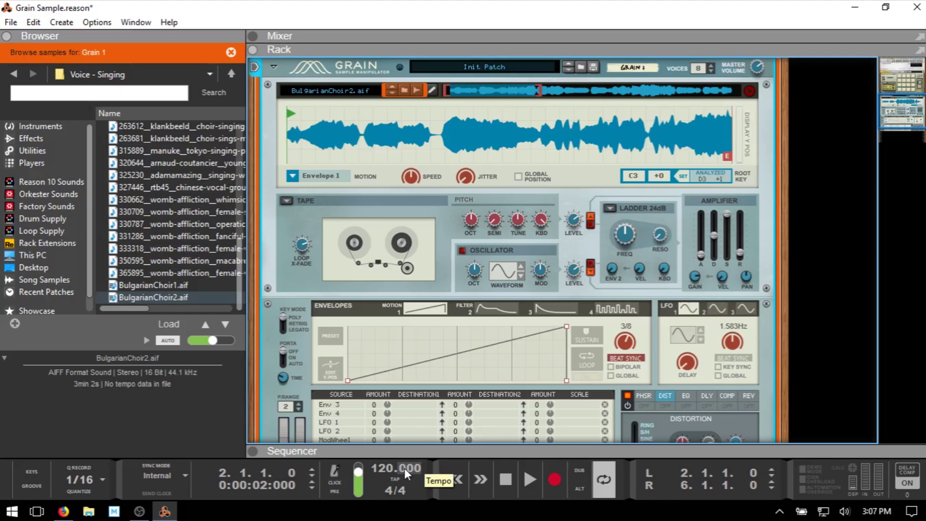
left_click(624, 360)
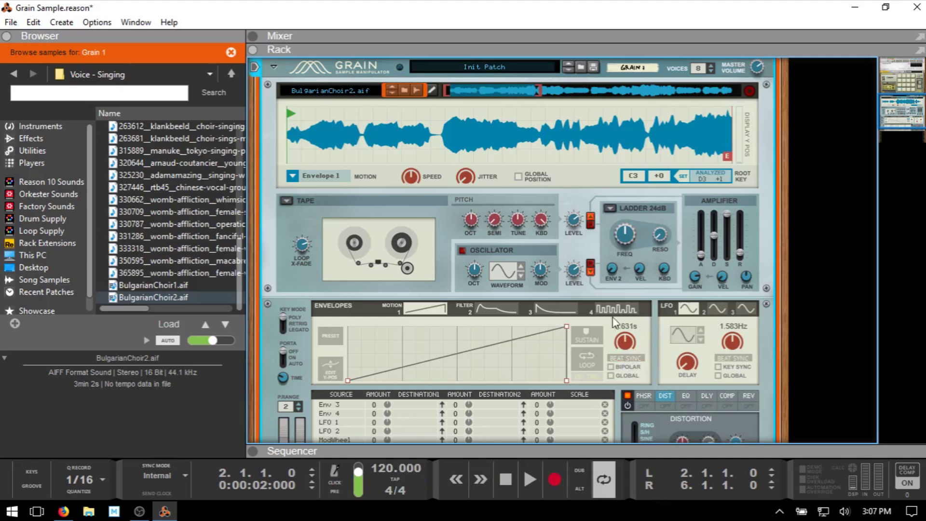
left_click(613, 358)
left_click_drag(624, 343, 635, 381)
left_click_drag(628, 346, 625, 358)
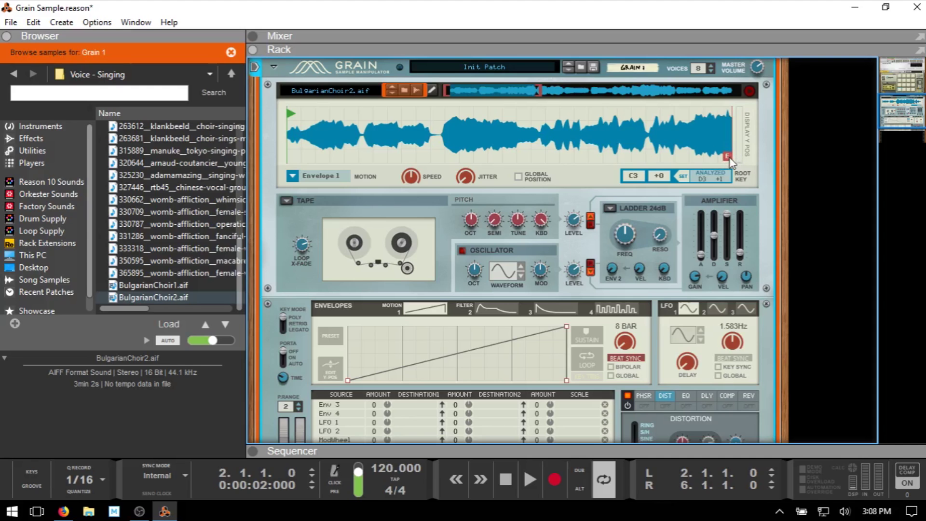
Step: Trim the choir sample by pulling the end marker far left and the start marker slightly right
mouse_move(729, 159)
left_mouse_down()
mouse_move(367, 156)
mouse_move(436, 164)
left_mouse_up()
scroll(624, 342, "down", 2)
left_click_drag(432, 157, 359, 163)
left_click_drag(292, 119, 305, 118)
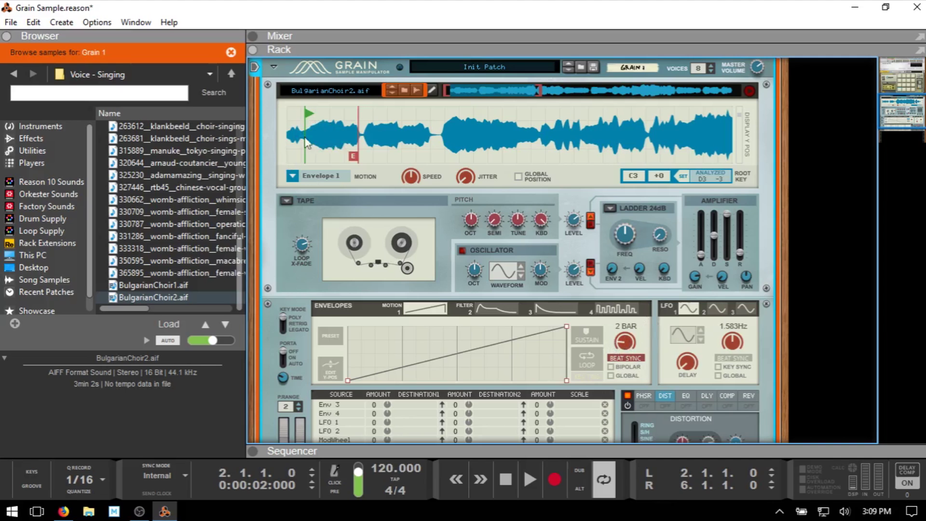
Step: Nudge the slice end marker, set the motion envelope to 4 BAR and Master Volume to 6.0 dB
left_click_drag(357, 157, 330, 157)
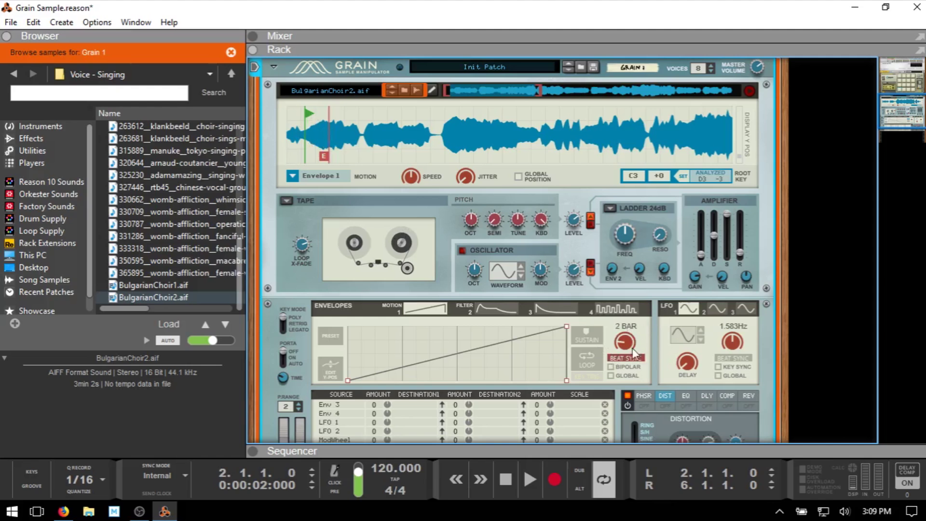
left_click_drag(623, 343, 626, 348)
left_click_drag(759, 68, 757, 60)
mouse_move(324, 157)
left_mouse_down()
mouse_move(318, 155)
mouse_move(359, 161)
left_mouse_up()
Step: Start playback to hear Grain 1 loop the trimmed BulgarianChoir2.aif slice
key("space")
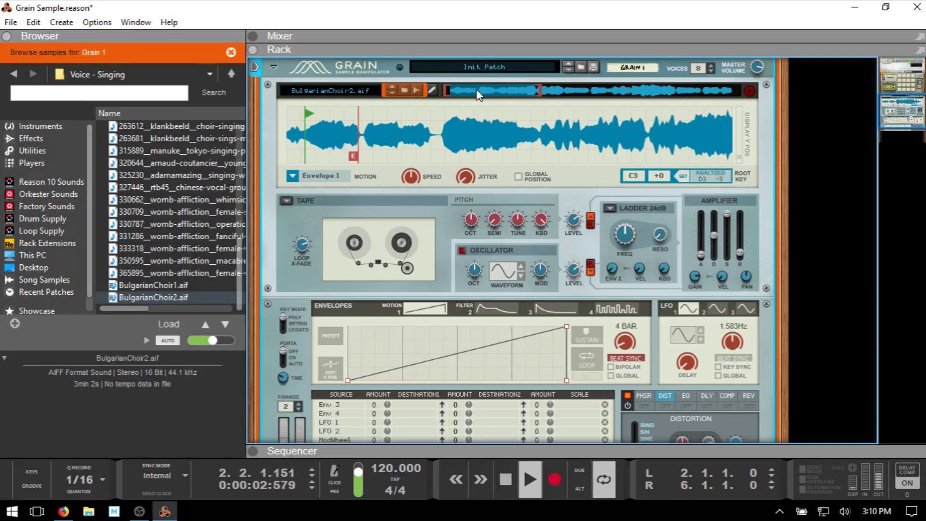
Step: Shift the loop later in the sample, set the envelope to 2 BAR and pull the end marker in
left_click_drag(480, 88, 507, 92)
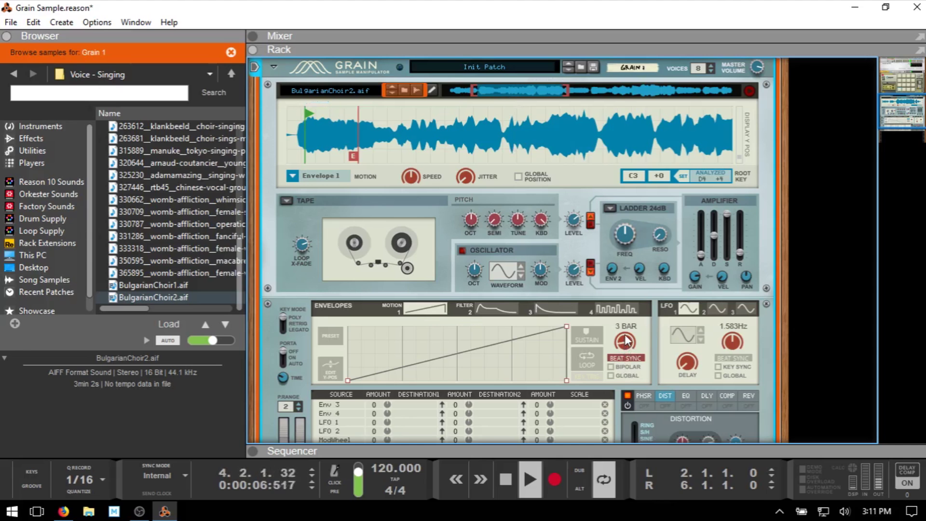
left_click_drag(624, 334, 633, 375)
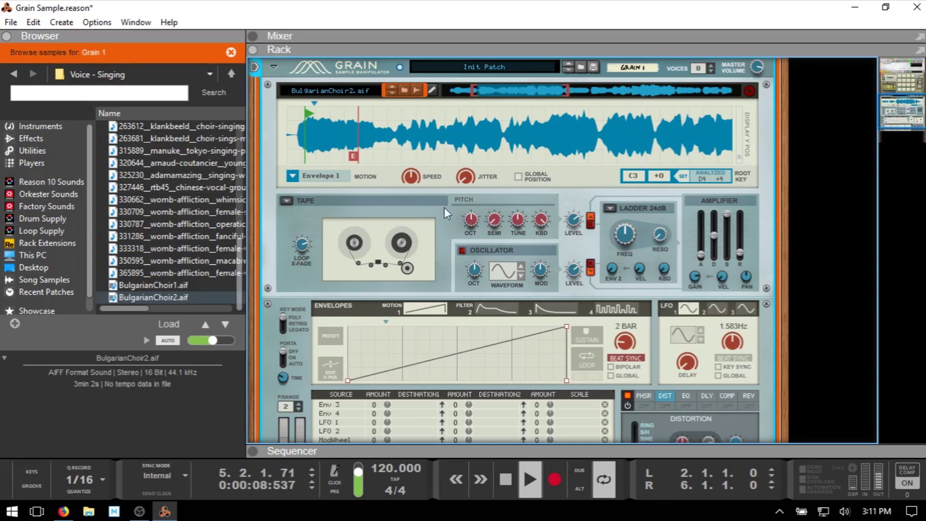
left_click_drag(357, 157, 335, 158)
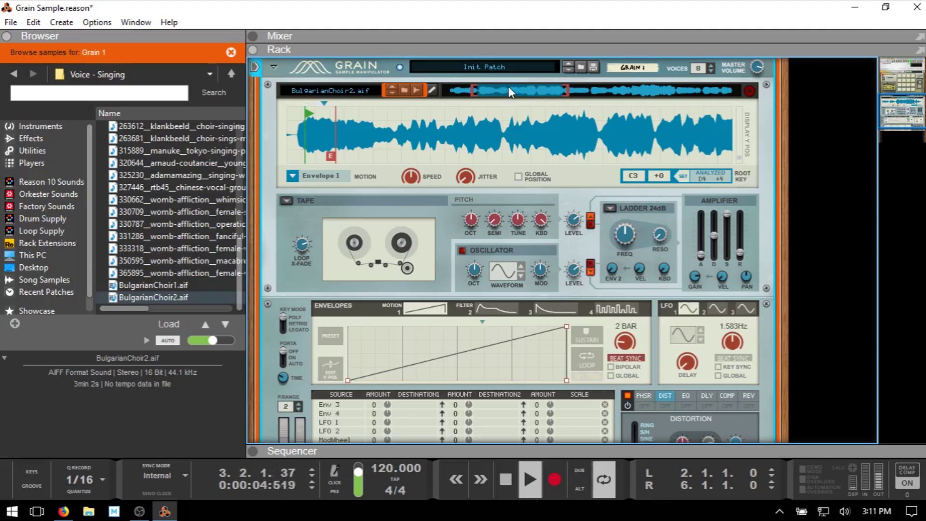
Step: Move the sample window further right to loop a later phrase of the choir sample
left_click_drag(510, 87, 534, 87)
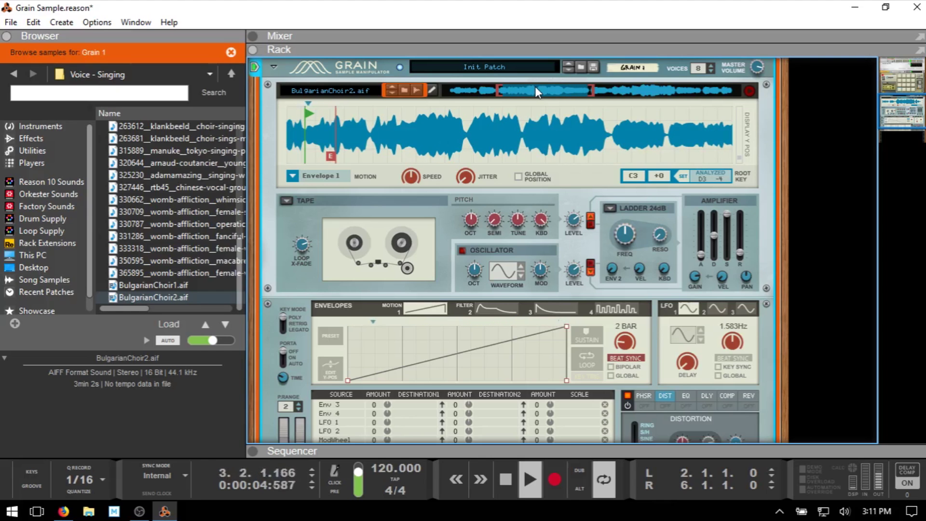
left_click_drag(535, 87, 547, 90)
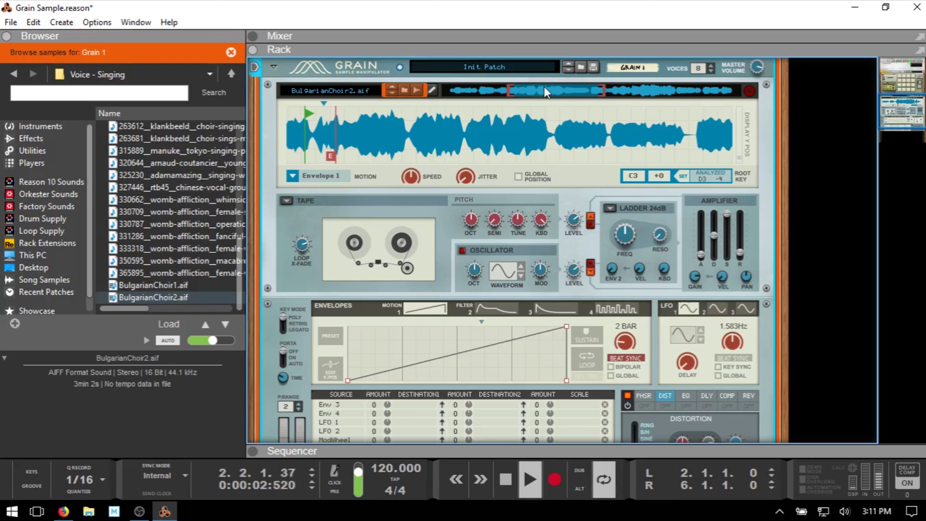
left_click_drag(544, 86, 546, 86)
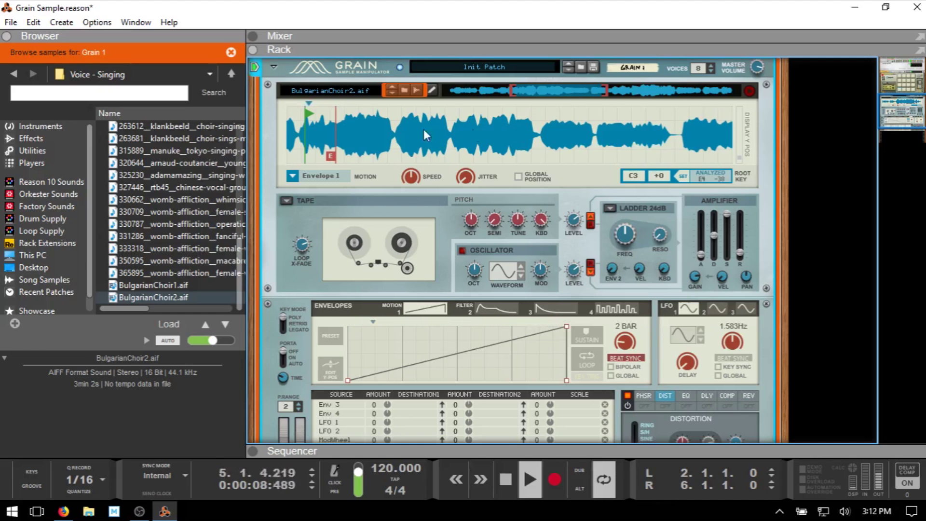
left_click_drag(551, 88, 589, 94)
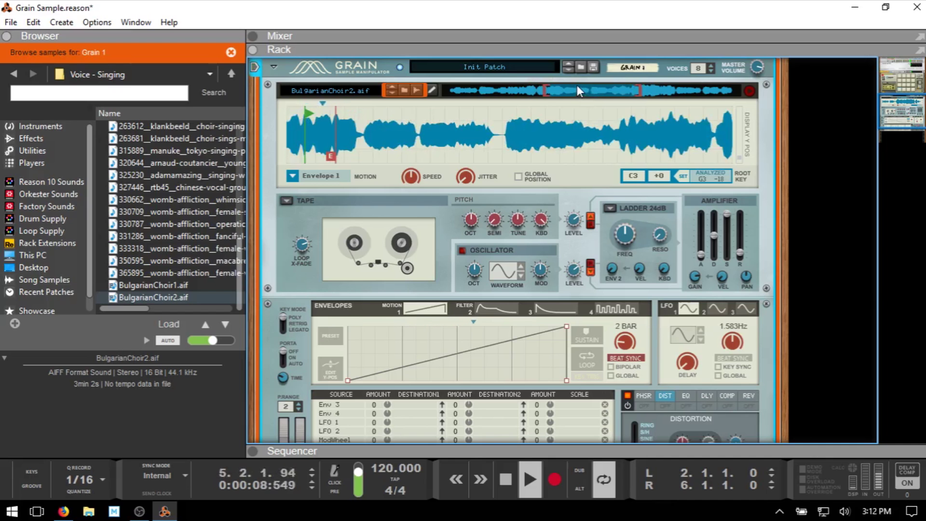
Step: Turn on the reverb and give it a longer decay and higher amount
scroll(649, 201, "down", 3)
scroll(650, 202, "down", 3)
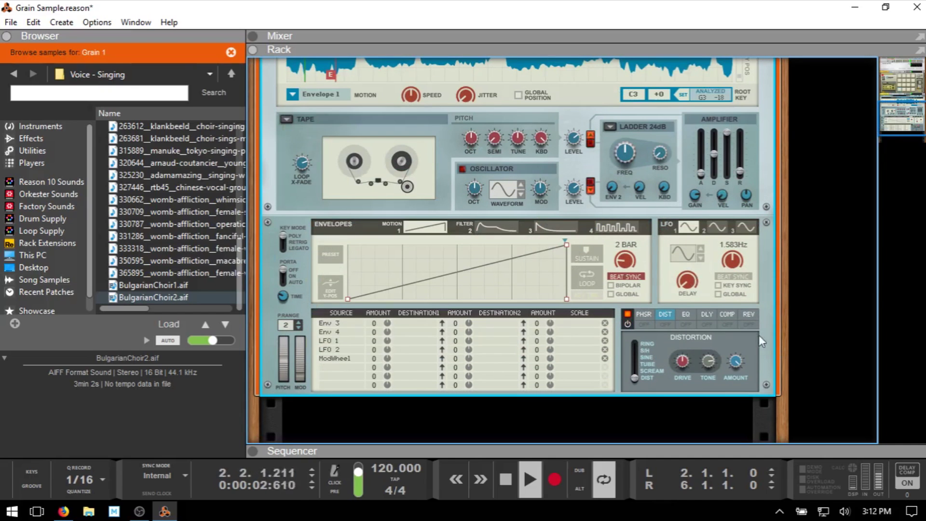
left_click(747, 313)
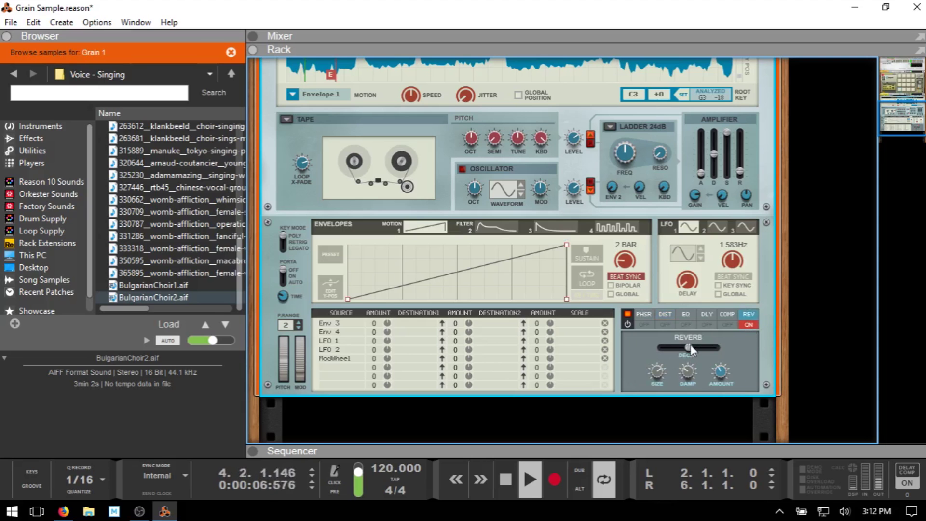
mouse_move(693, 347)
left_click_drag(693, 347, 724, 369)
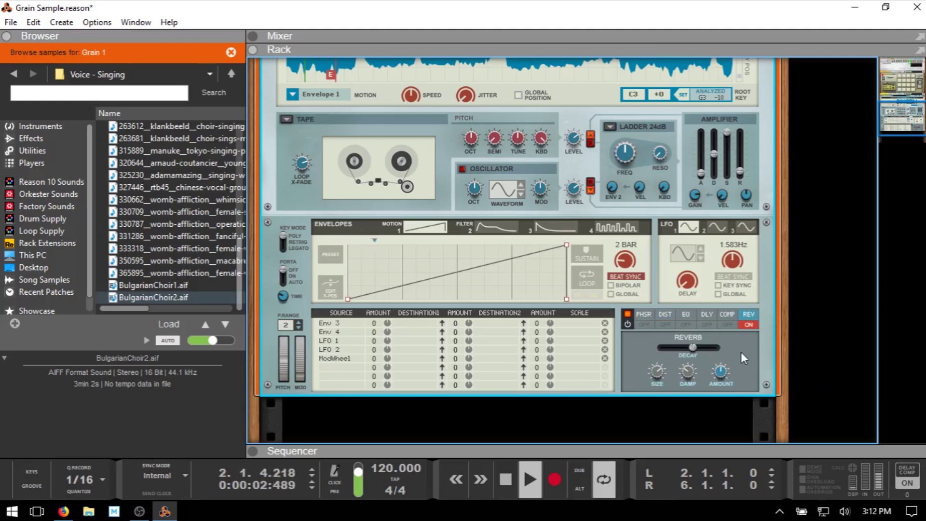
Step: Route the sample through an HP 12dB filter at about 129 Hz and lower master volume to -3.3 dB
scroll(741, 352, "up", 3)
scroll(741, 352, "up", 1)
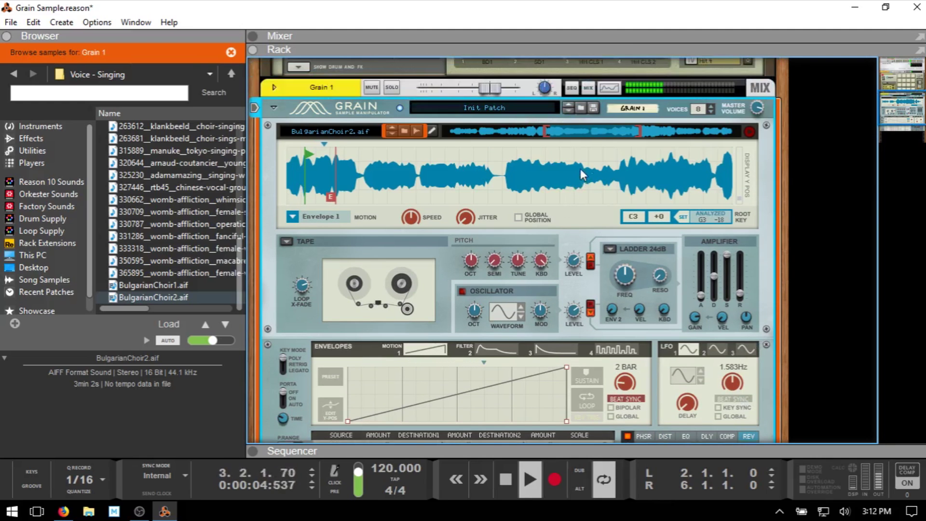
left_click(608, 249)
left_click(638, 257)
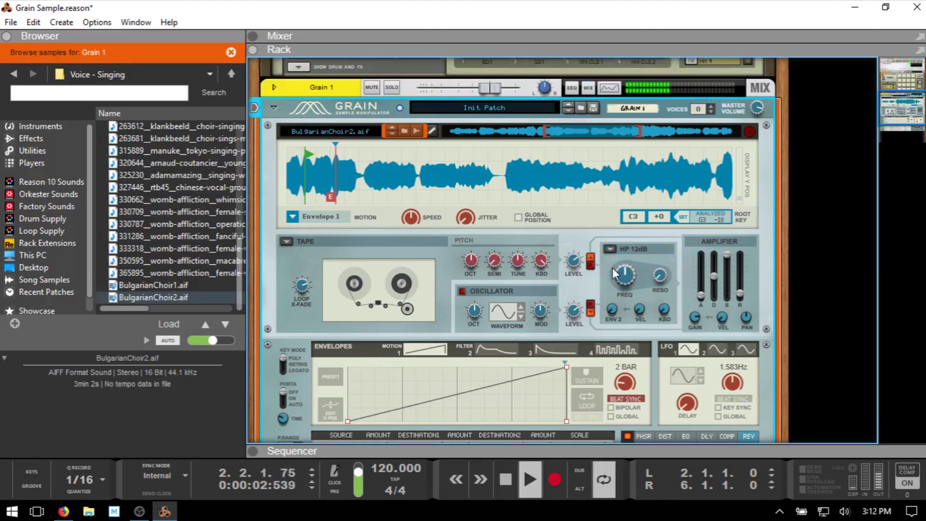
left_click(592, 268)
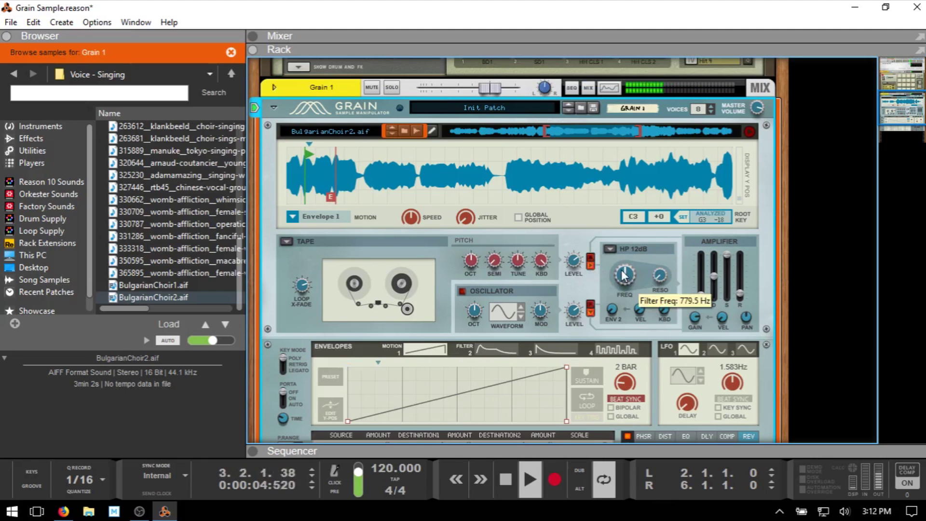
left_click_drag(626, 280, 631, 280)
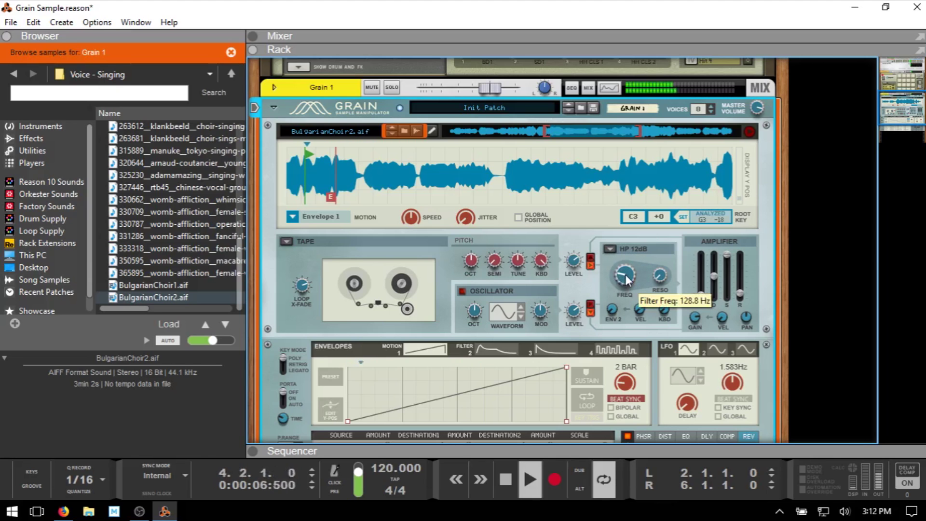
left_click_drag(754, 112, 751, 136)
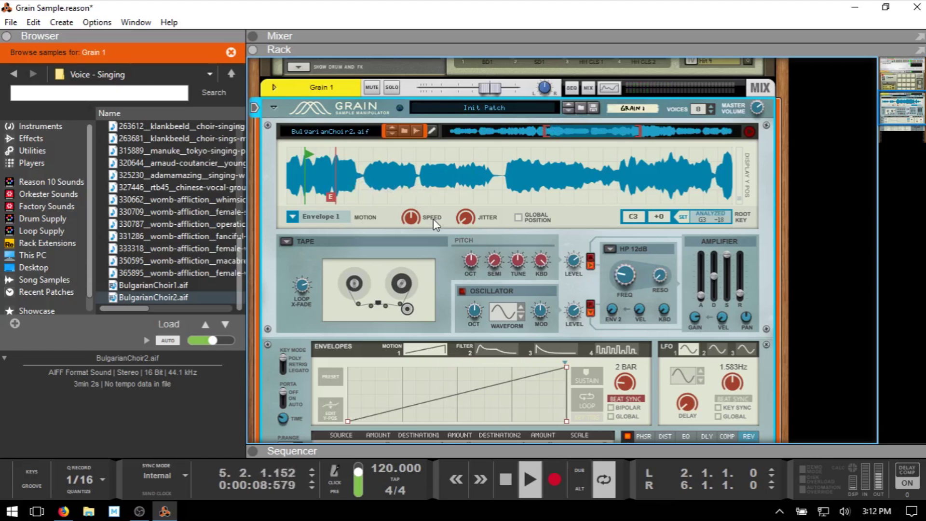
Step: Stop playback, loop the 2 BAR motion envelope, keep Tape, and restart playback
key("space")
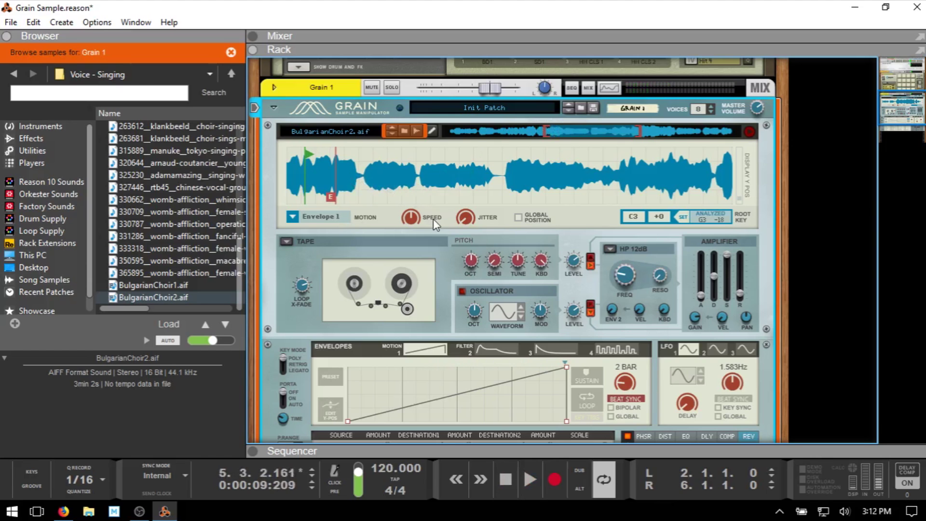
left_click(588, 406)
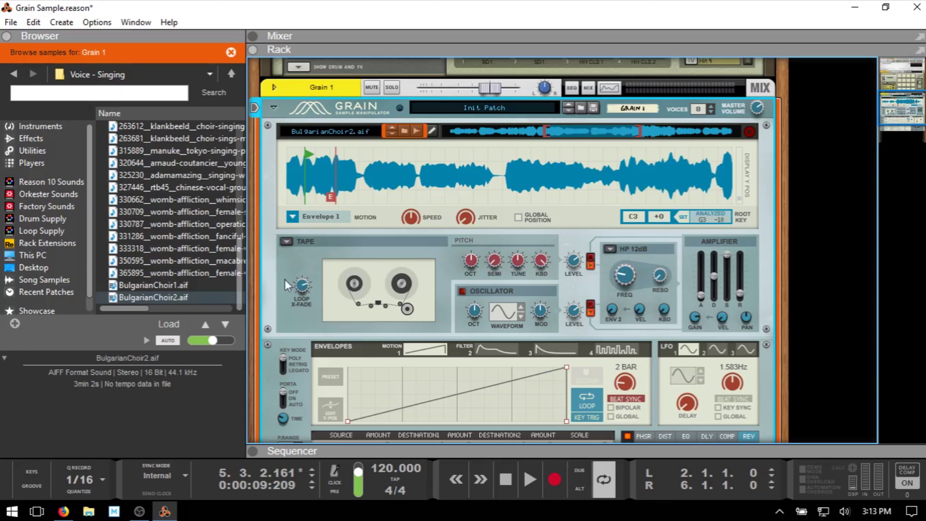
left_click(286, 241)
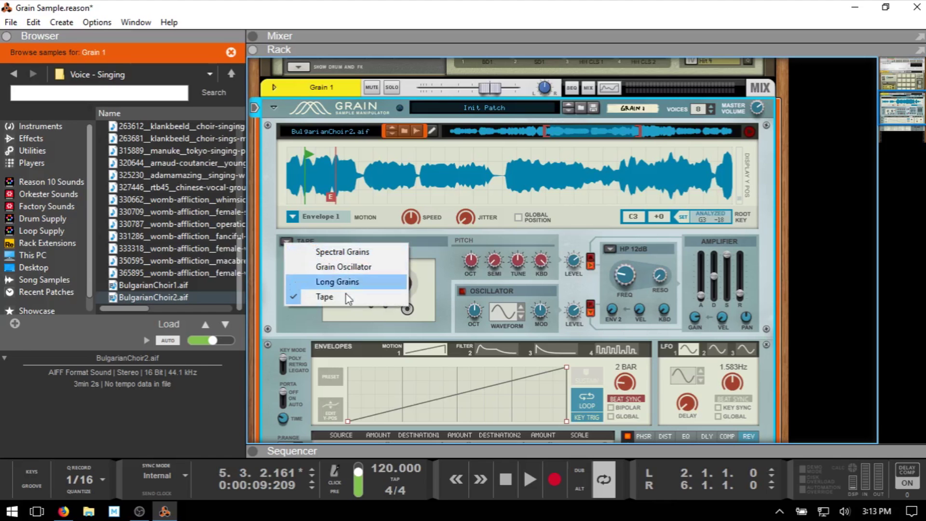
left_click(271, 256)
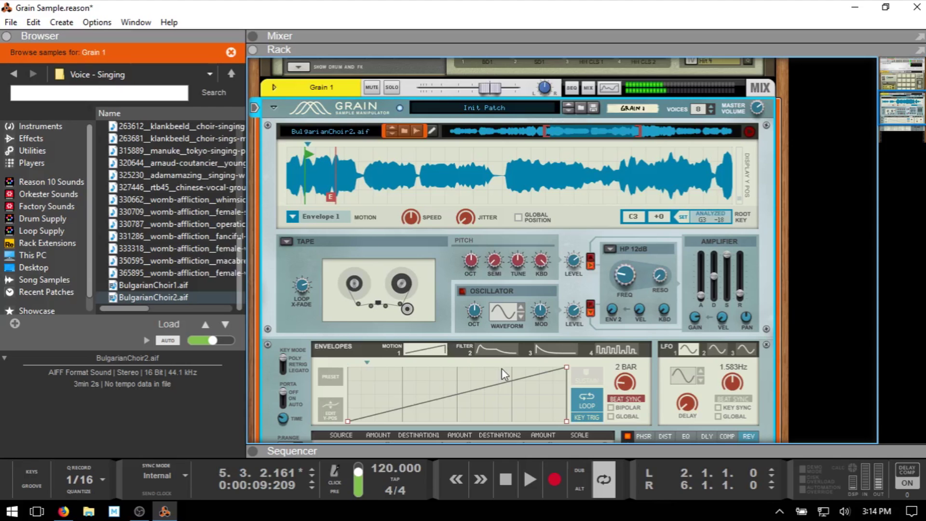
key("space")
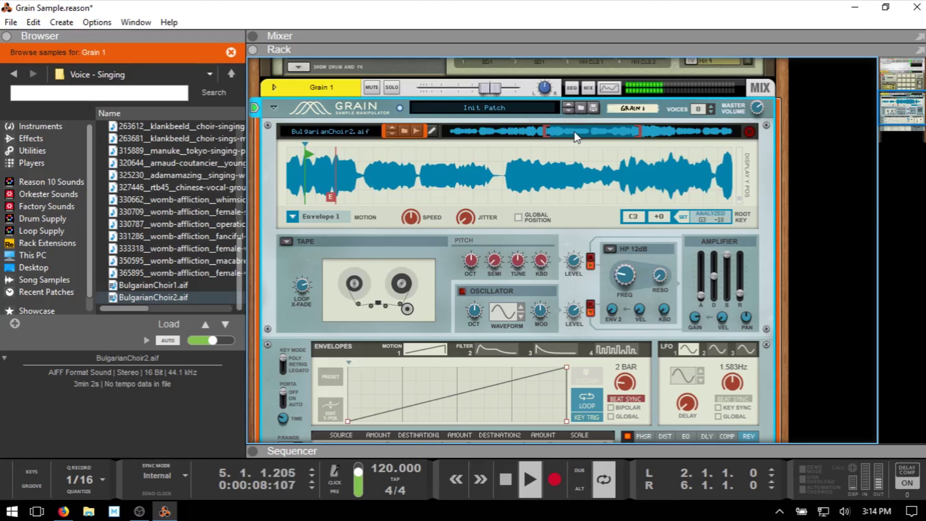
Step: Move the waveform view later and trim the slice end marker to a very short F3 section
left_click_drag(577, 137, 600, 137)
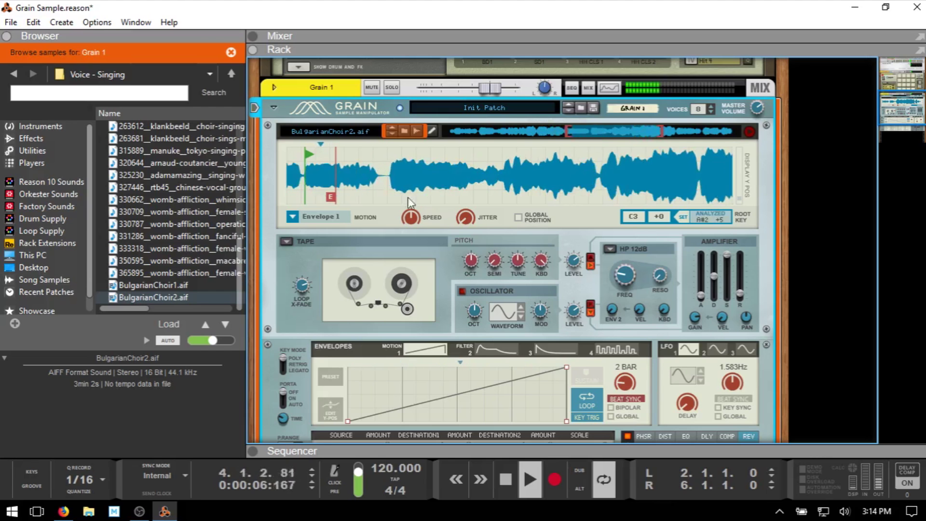
left_click_drag(330, 200, 355, 200)
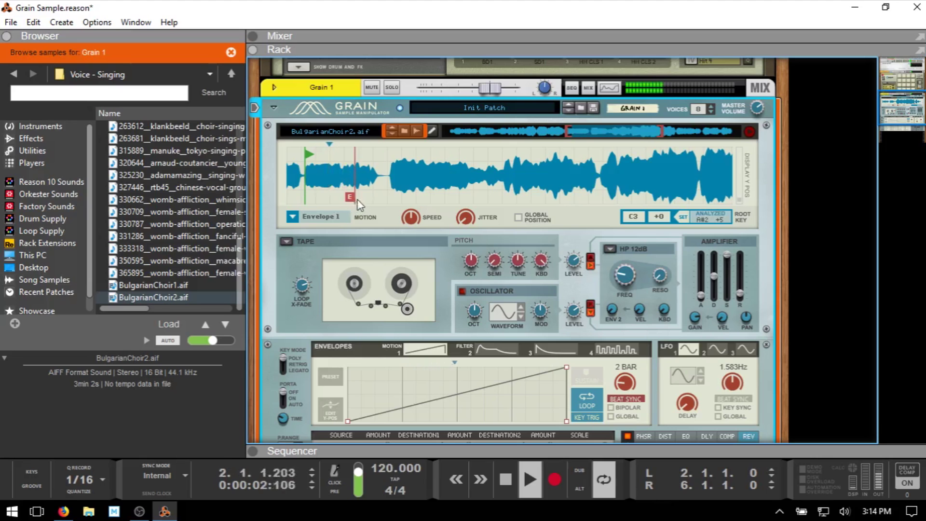
left_click_drag(613, 128, 632, 137)
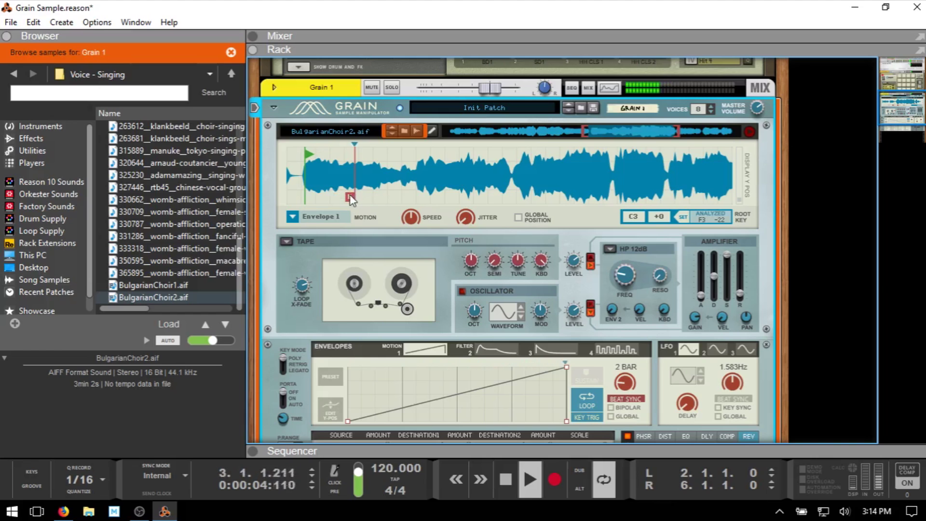
mouse_move(351, 198)
left_mouse_down()
mouse_move(358, 200)
mouse_move(341, 202)
left_mouse_up()
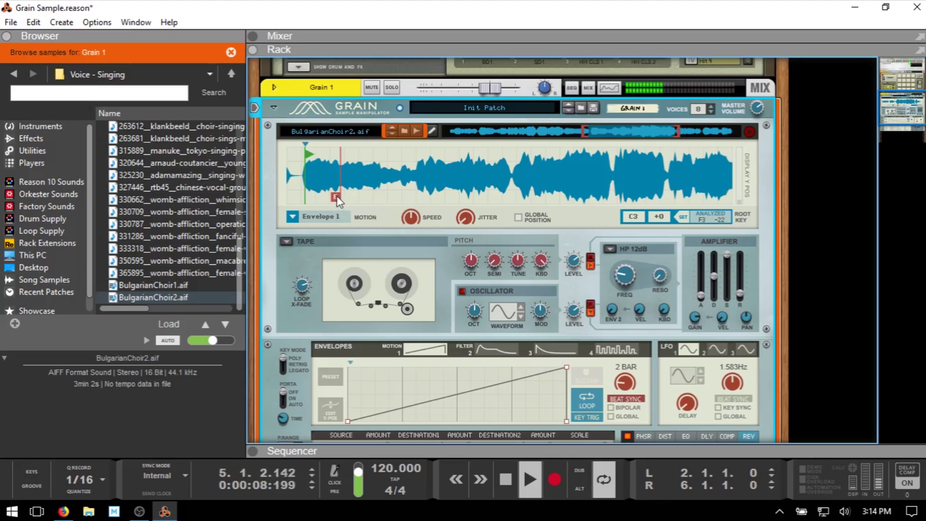
Step: Change Grain 1's algorithm from Tape to Spectral Grains on the short F3 choir slice
left_click(292, 218)
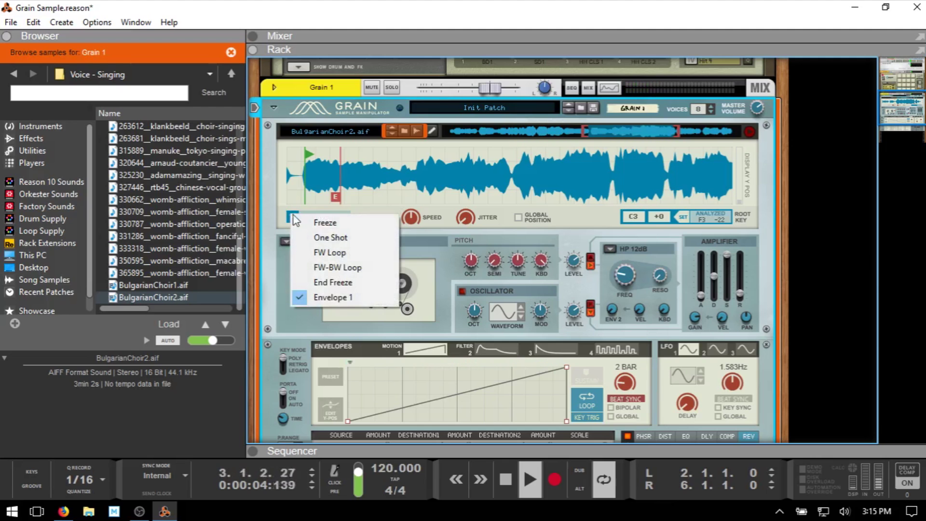
left_click(267, 215)
left_click(285, 241)
left_click(315, 251)
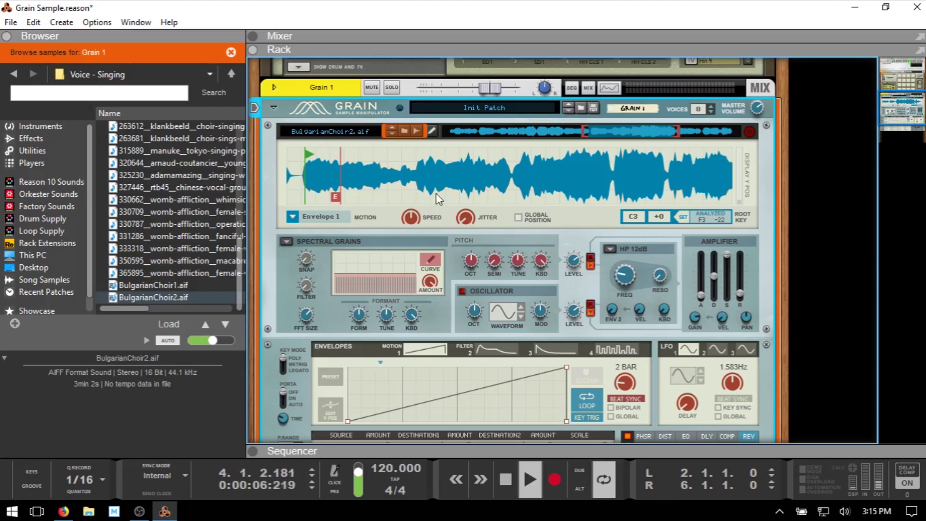
Step: Try the Grain Oscillator algorithm, then switch Grain 1 to Long Grains
left_click(287, 242)
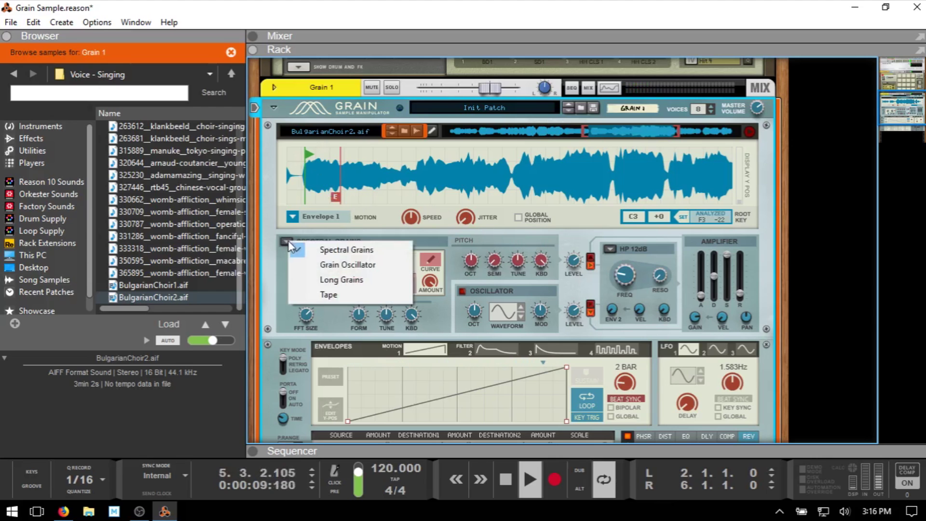
left_click(320, 265)
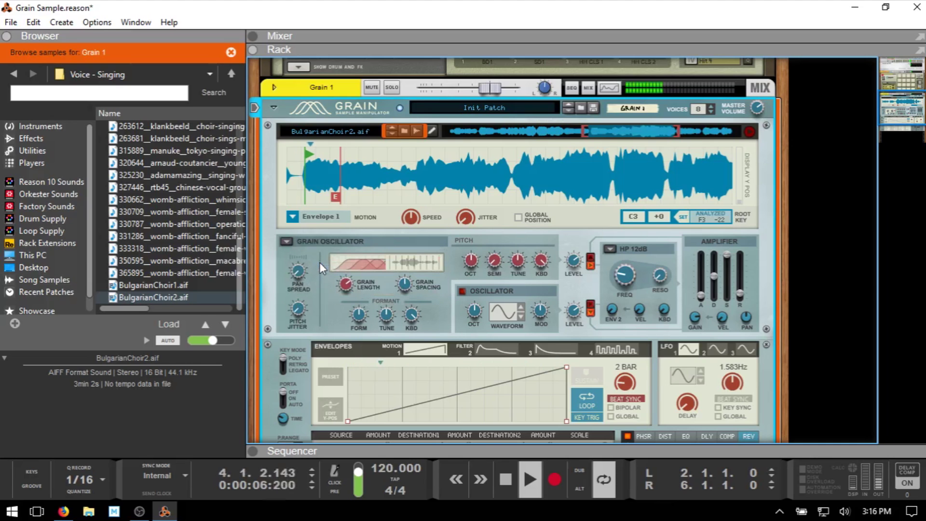
left_click(292, 217)
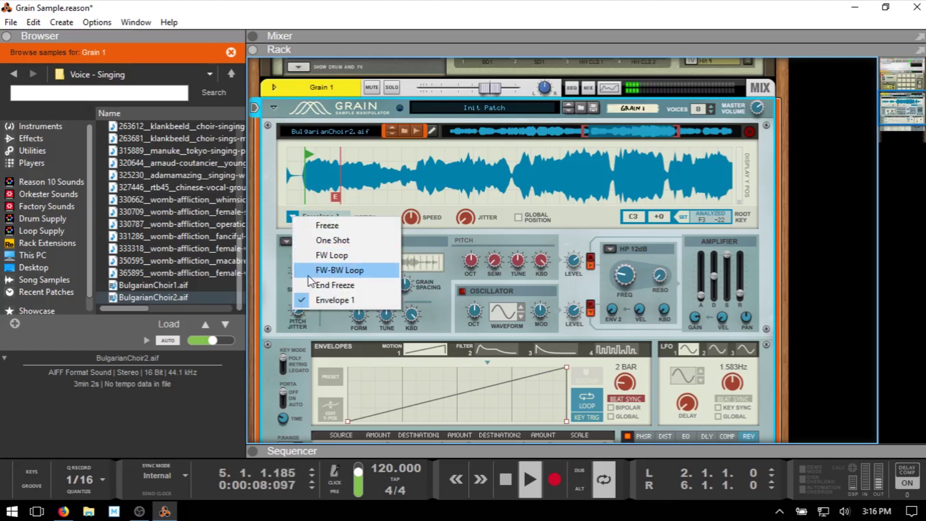
left_click(283, 248)
left_click(284, 242)
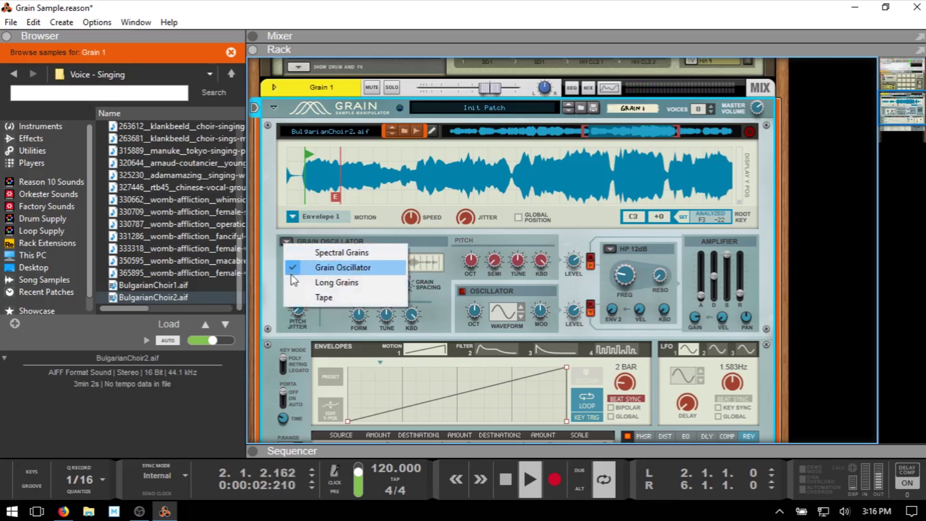
left_click(324, 285)
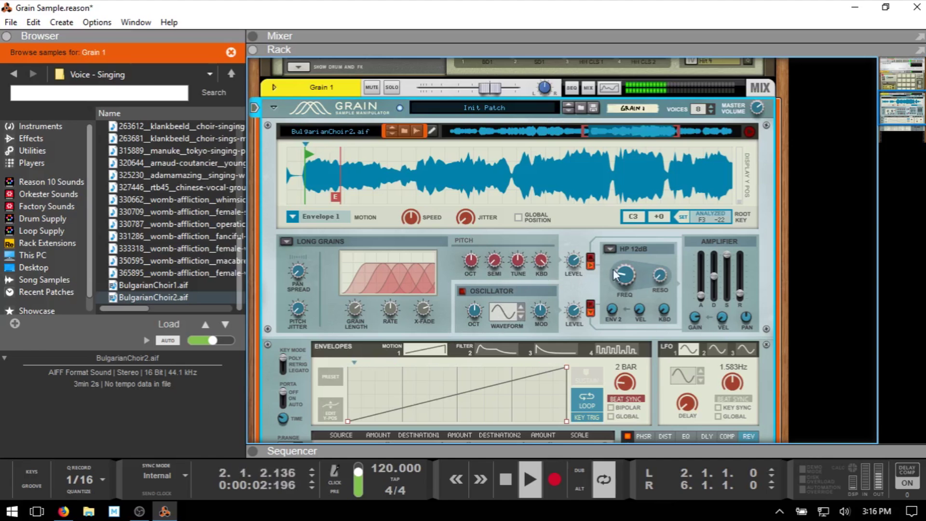
Step: Lower the high-pass filter to 37.6 Hz, nudge the grain rate, and set master volume to -3.9 dB
mouse_move(622, 280)
left_click_drag(621, 276, 586, 295)
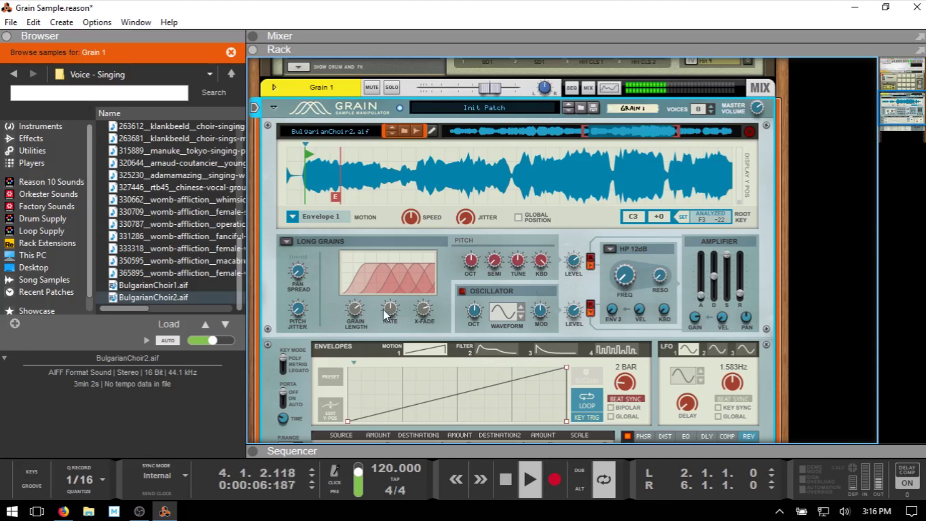
left_click_drag(390, 307, 391, 302)
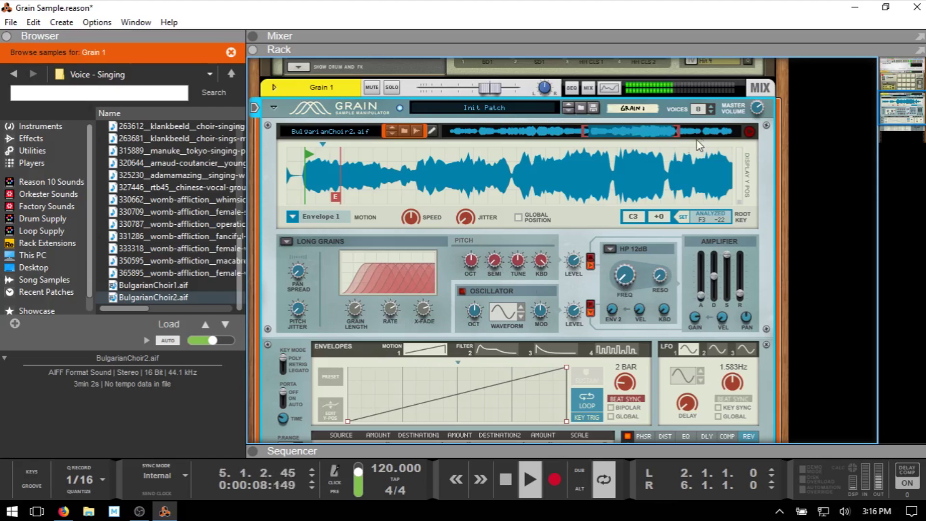
mouse_move(752, 118)
left_click_drag(752, 117, 754, 112)
Step: Set grain rate to 26.6%, grain length 41.9%, pan spread 67.2%, then stop playback
left_click_drag(391, 311, 404, 344)
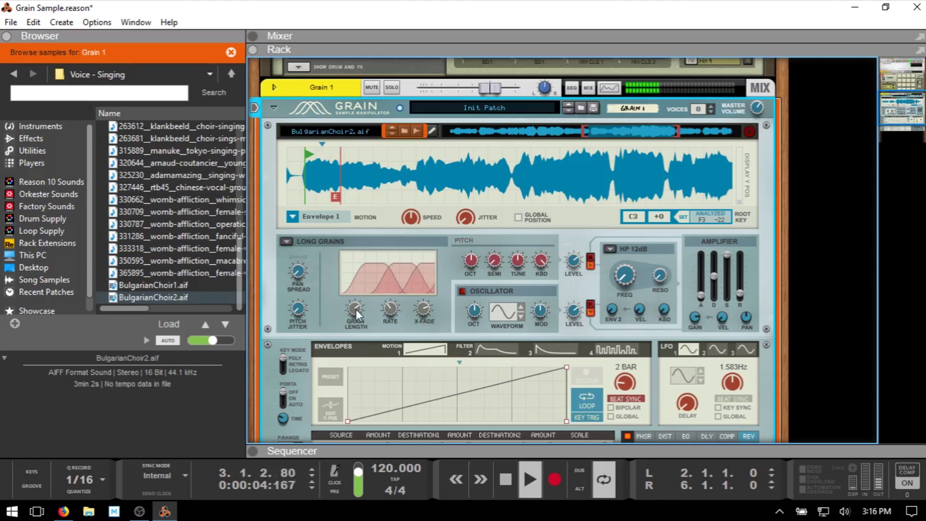
left_click_drag(356, 308, 362, 322)
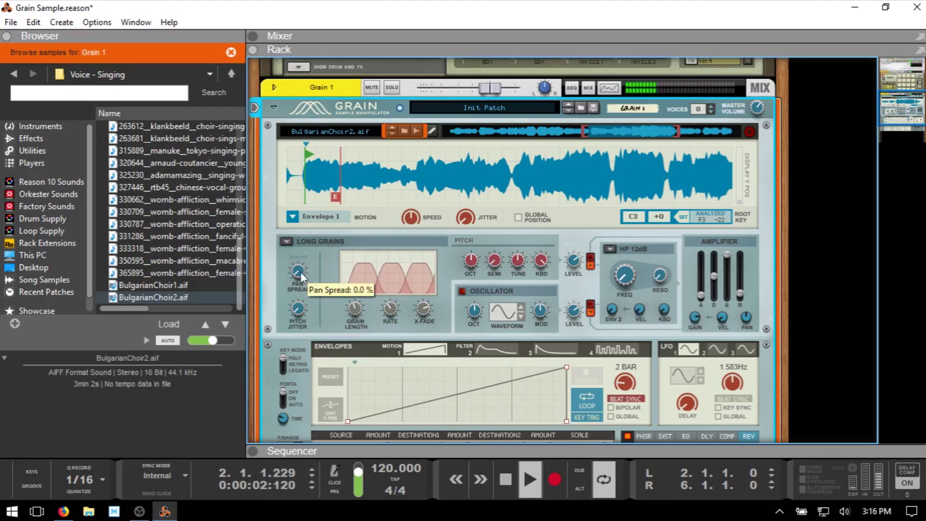
left_click_drag(300, 253, 305, 235)
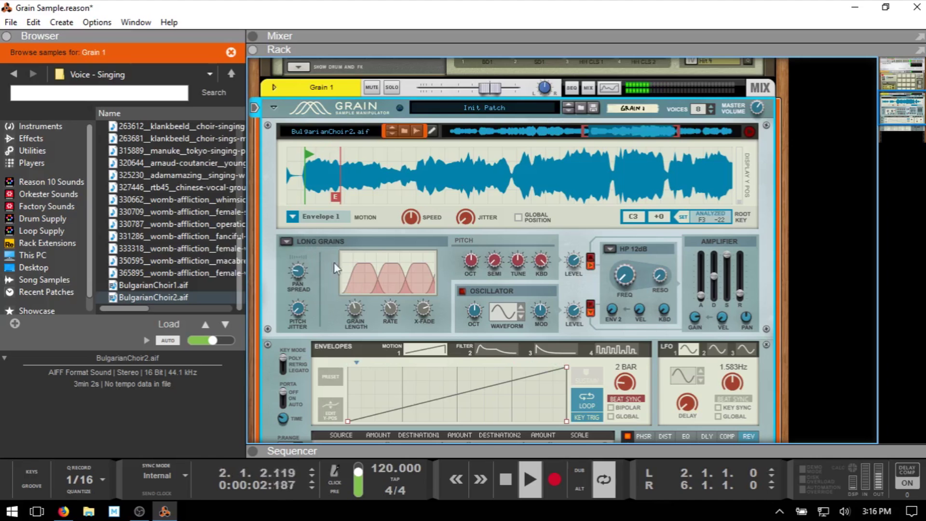
key("space")
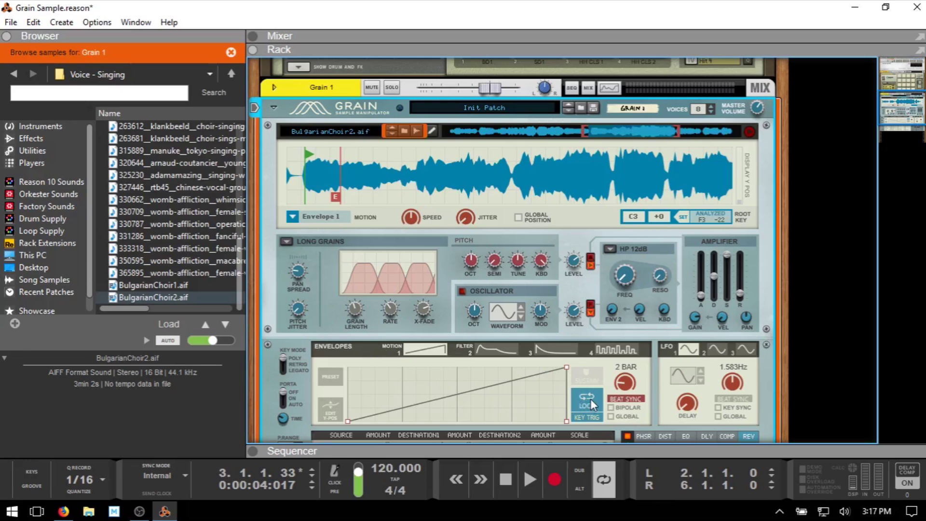
left_click(286, 242)
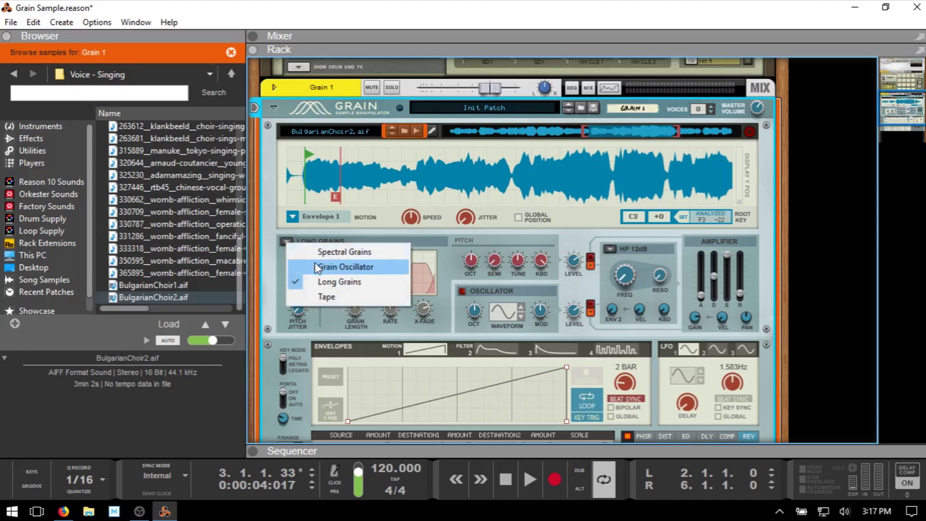
left_click(272, 267)
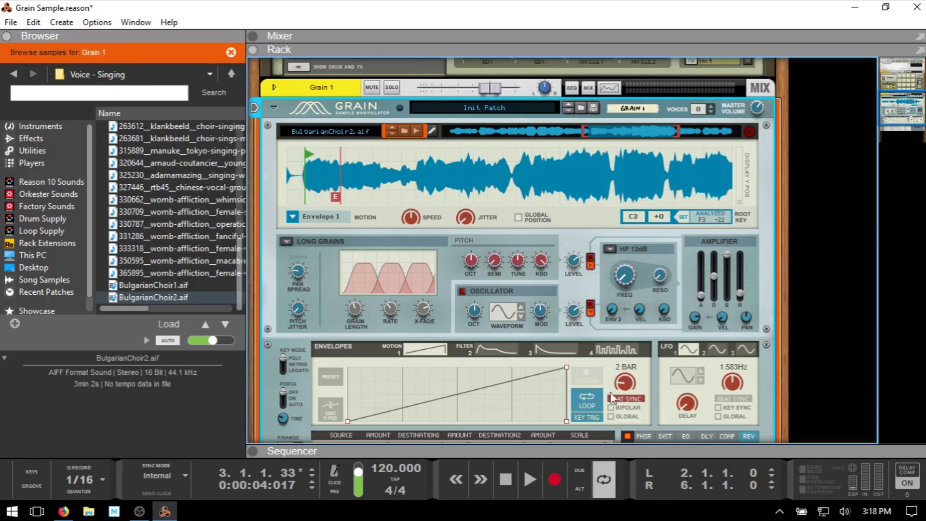
left_click(287, 242)
left_click(273, 263)
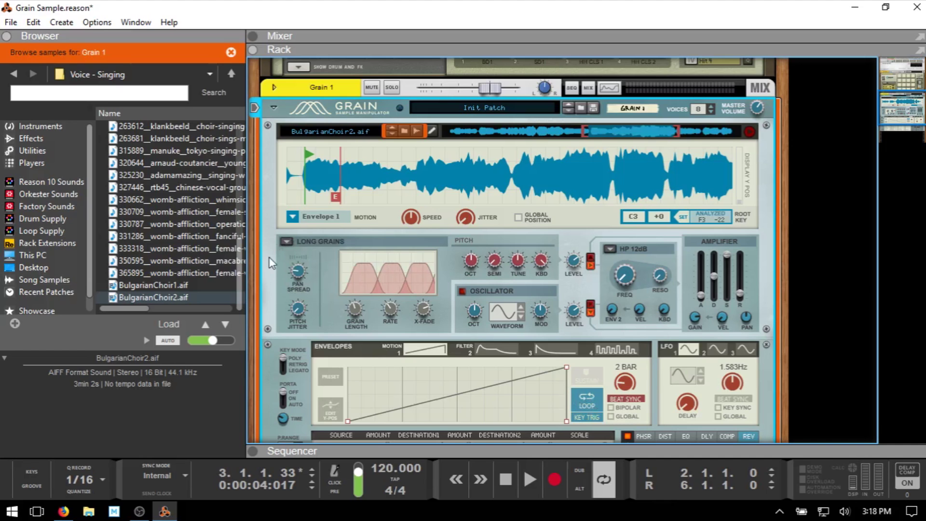